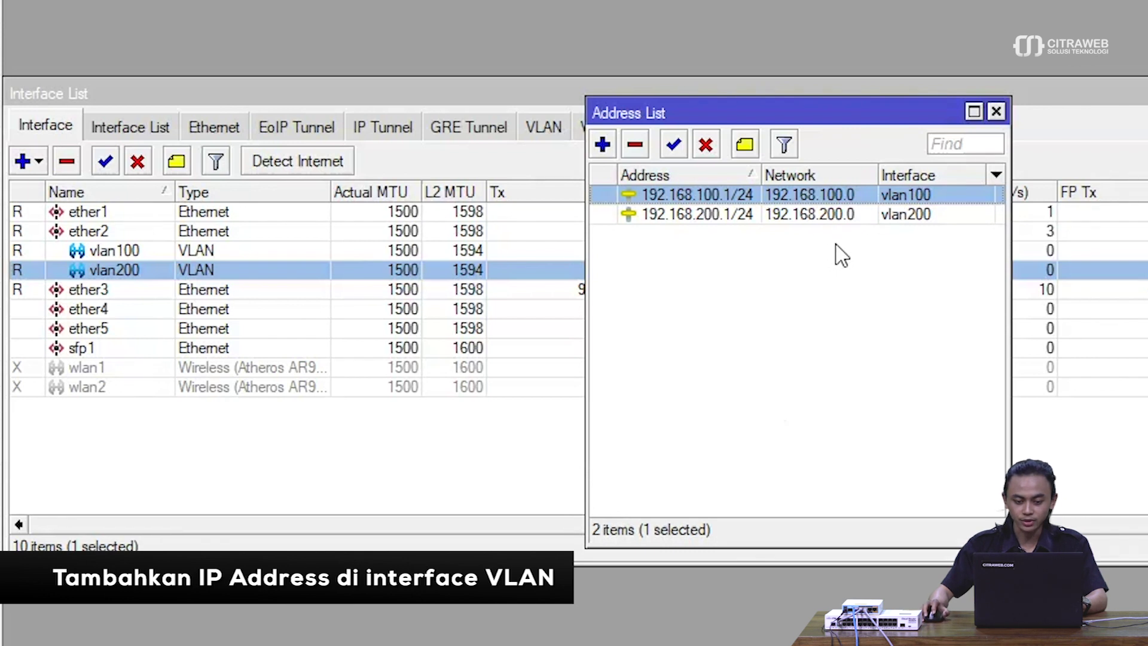
Step: Review the vlan200 IP address entry and the DHCP servers assigned to vlan100 and vlan200
left_click(910, 217)
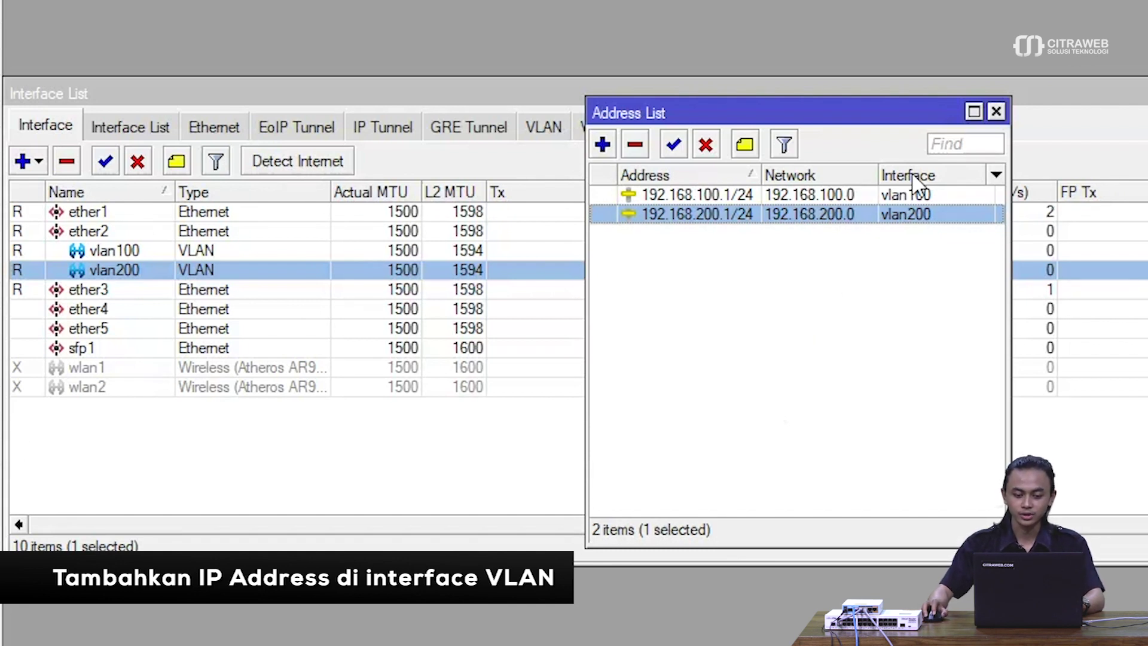
left_click(996, 111)
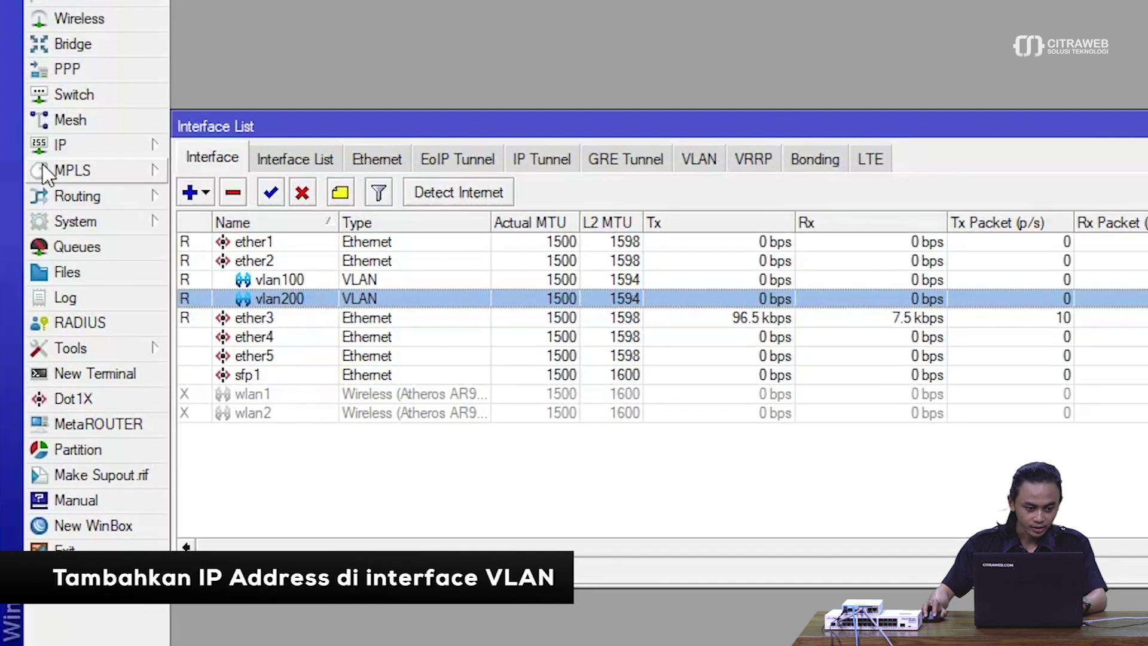
left_click(84, 145)
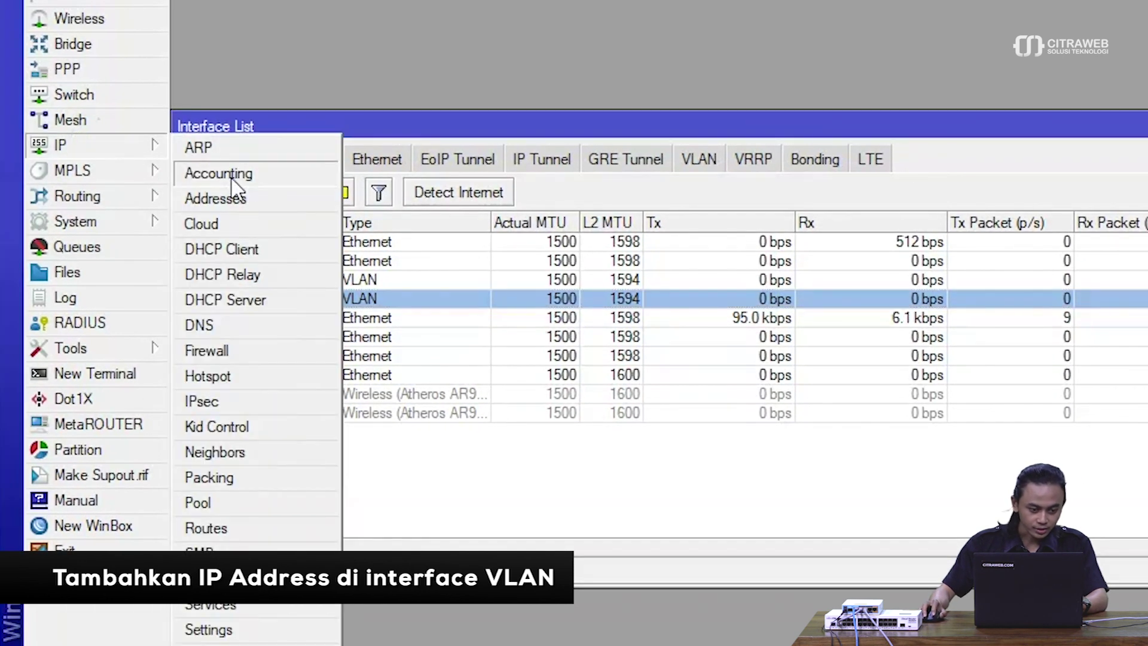
left_click(245, 299)
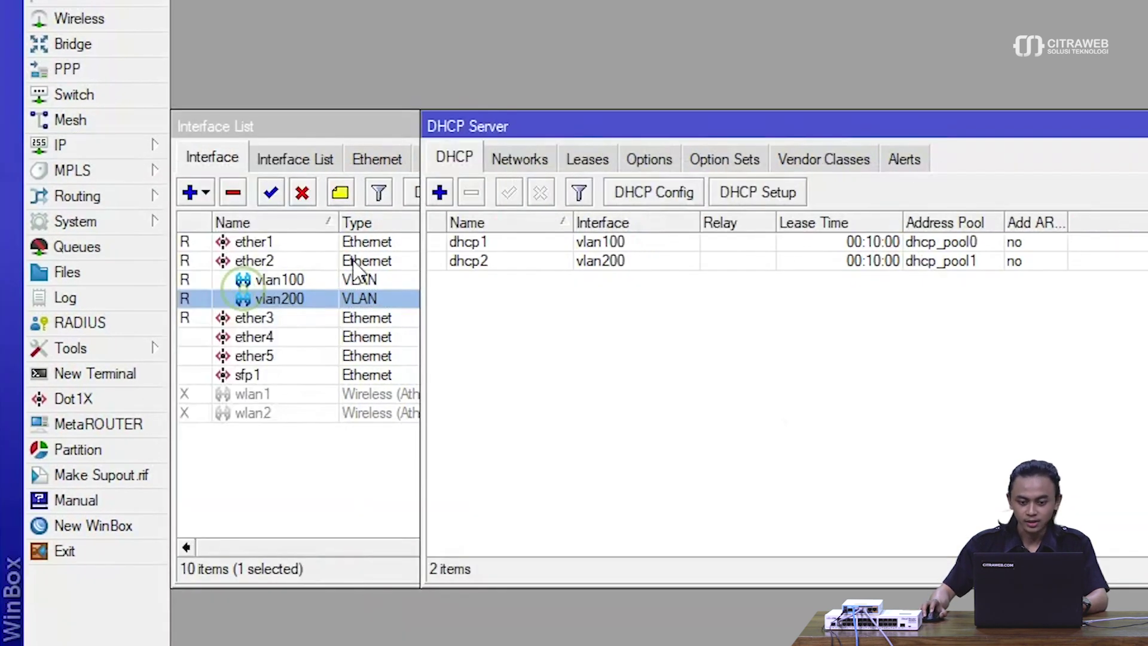
left_click(603, 244)
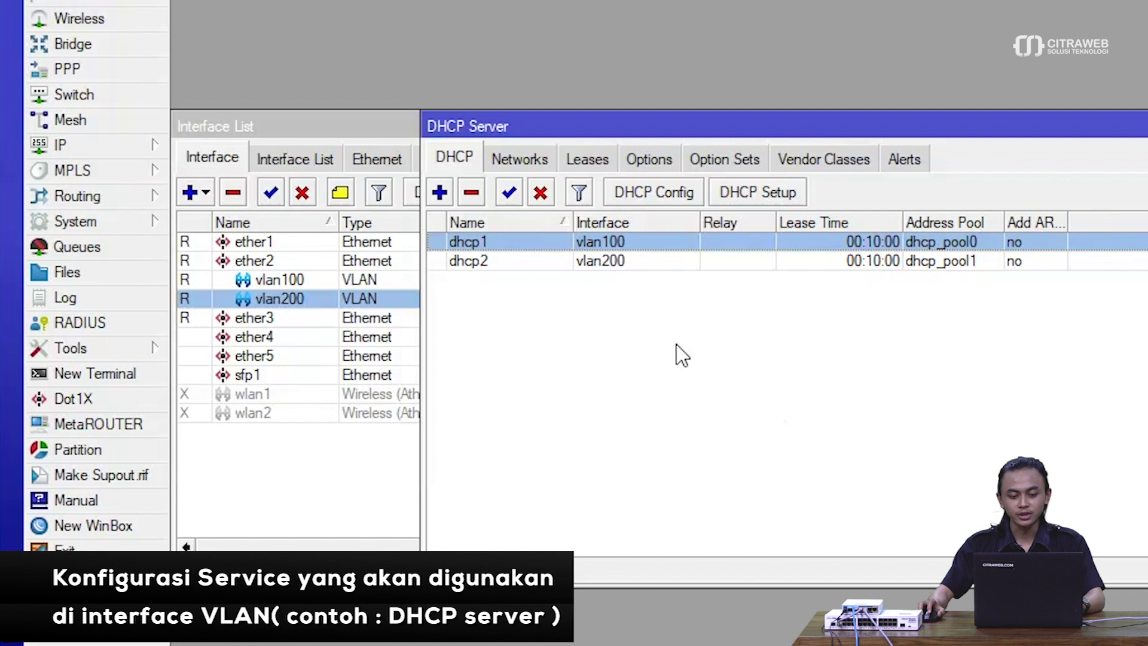
left_click(531, 261)
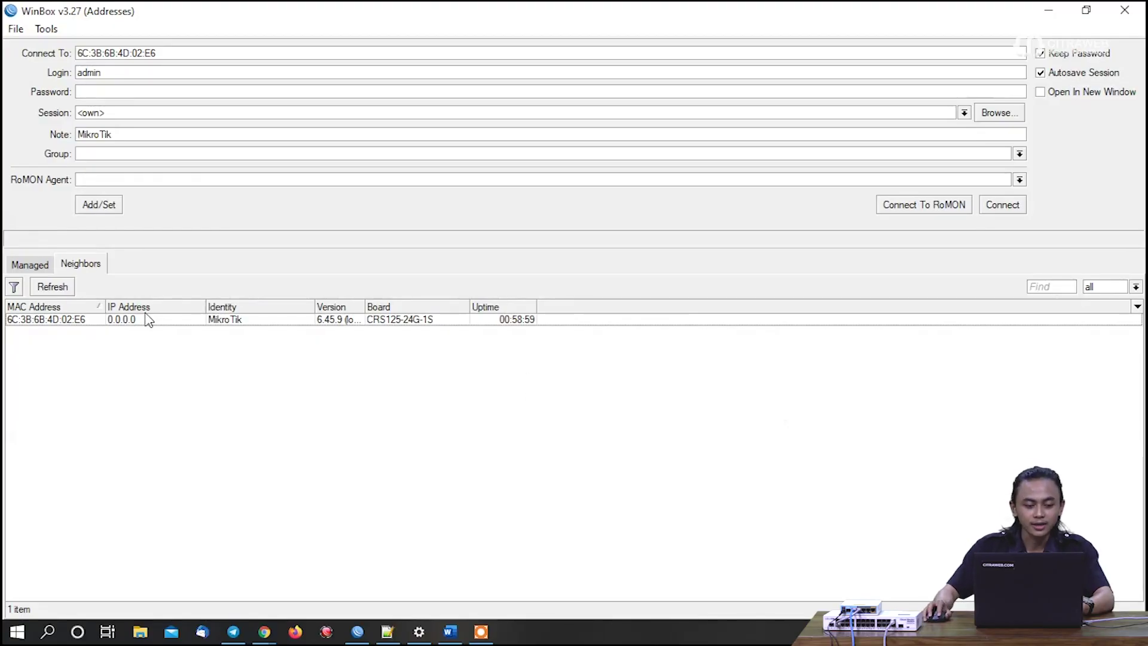
Step: Connect to the CRS125-24G-1S neighbor through its MAC address and add a bridge interface with default settings
left_click(84, 319)
left_click(998, 208)
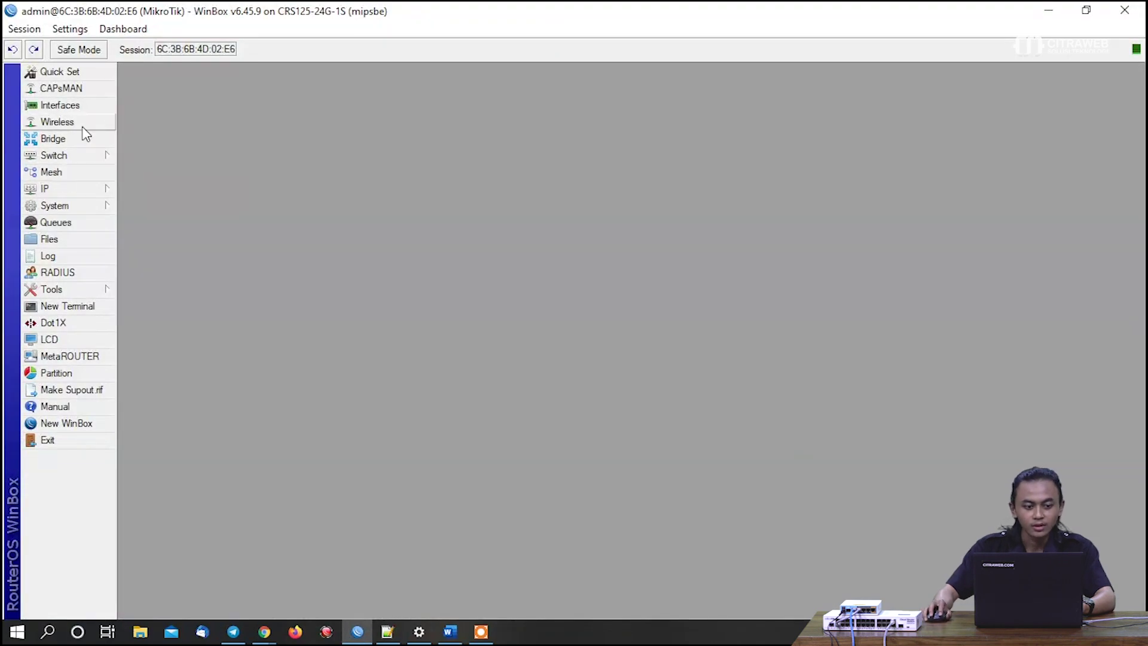
left_click(80, 140)
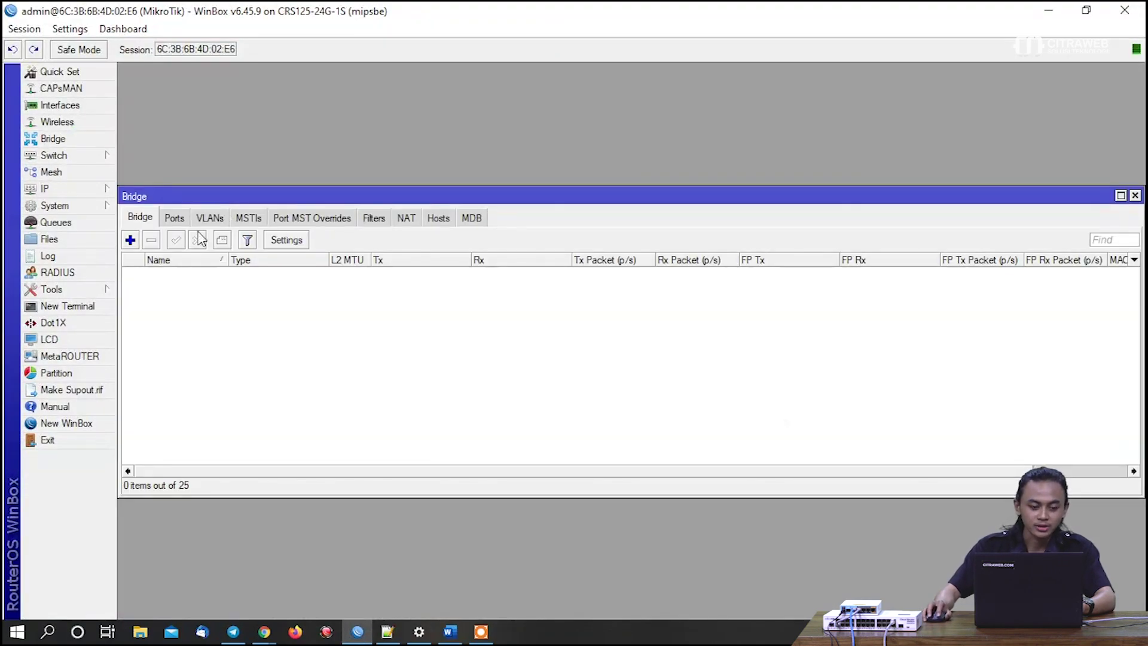
left_click(130, 240)
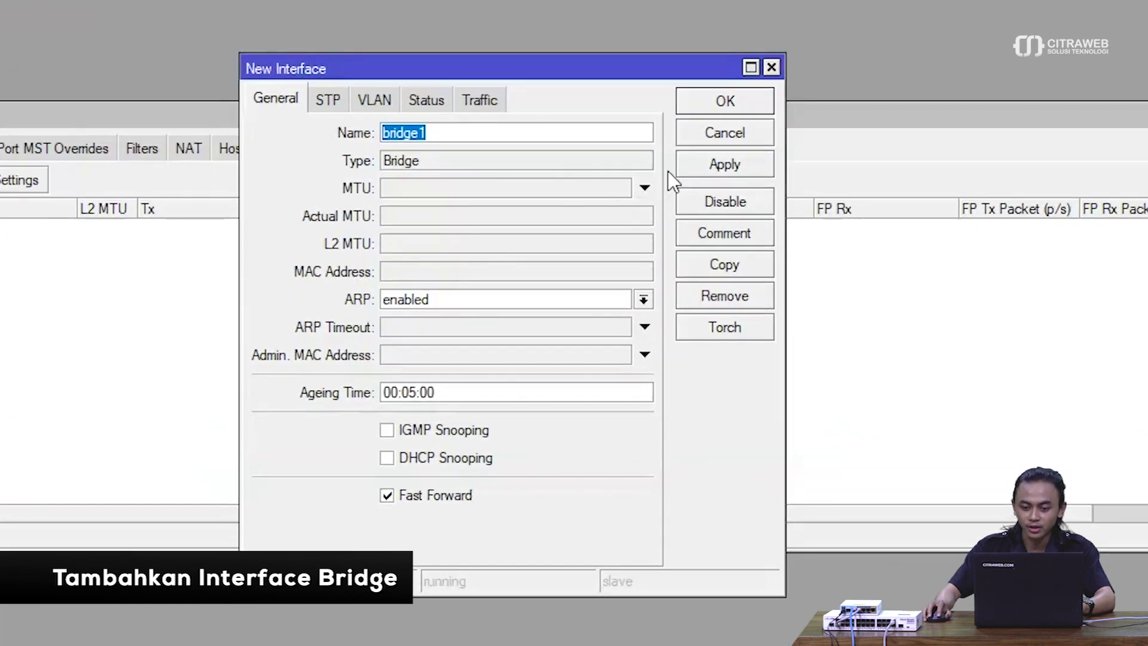
left_click(707, 161)
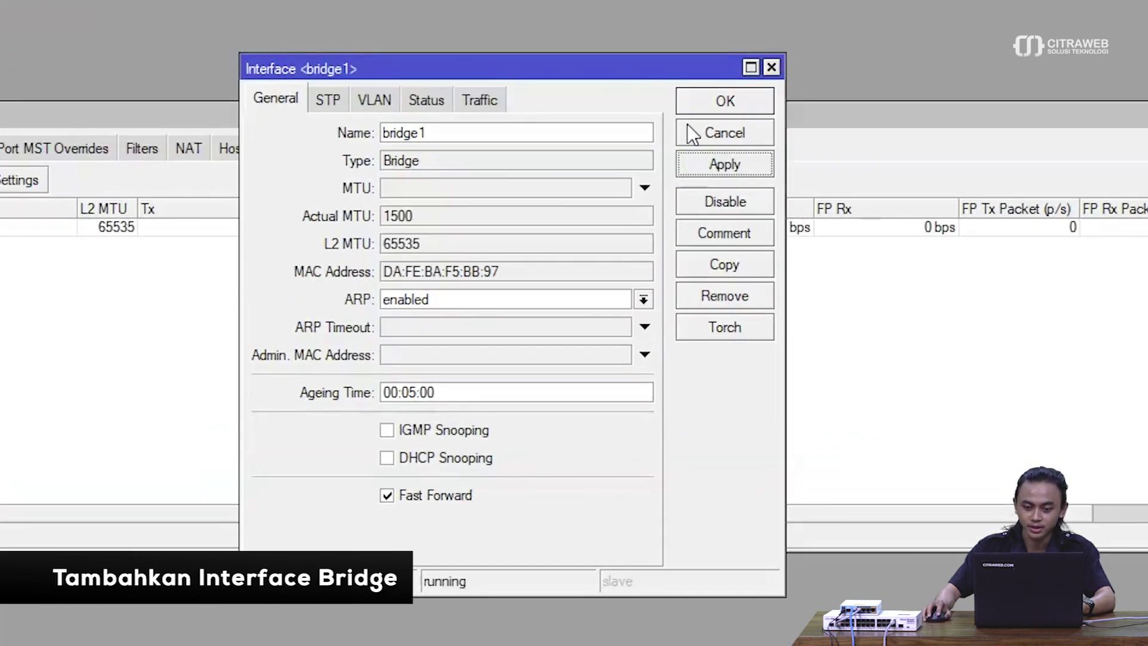
left_click(704, 97)
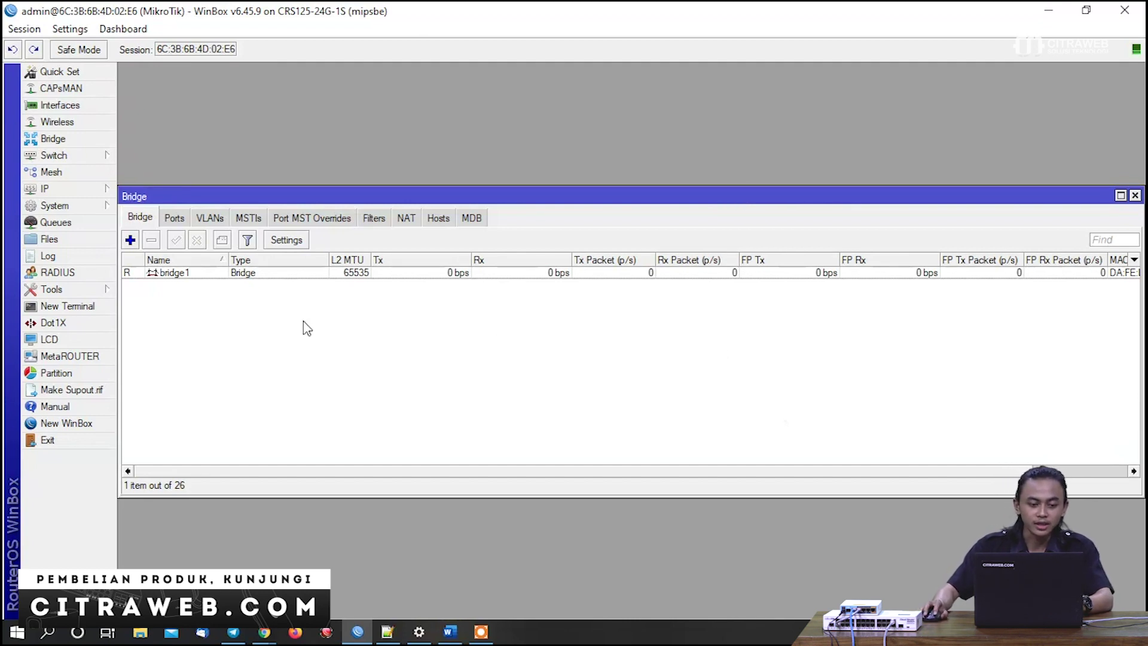
left_click(1134, 197)
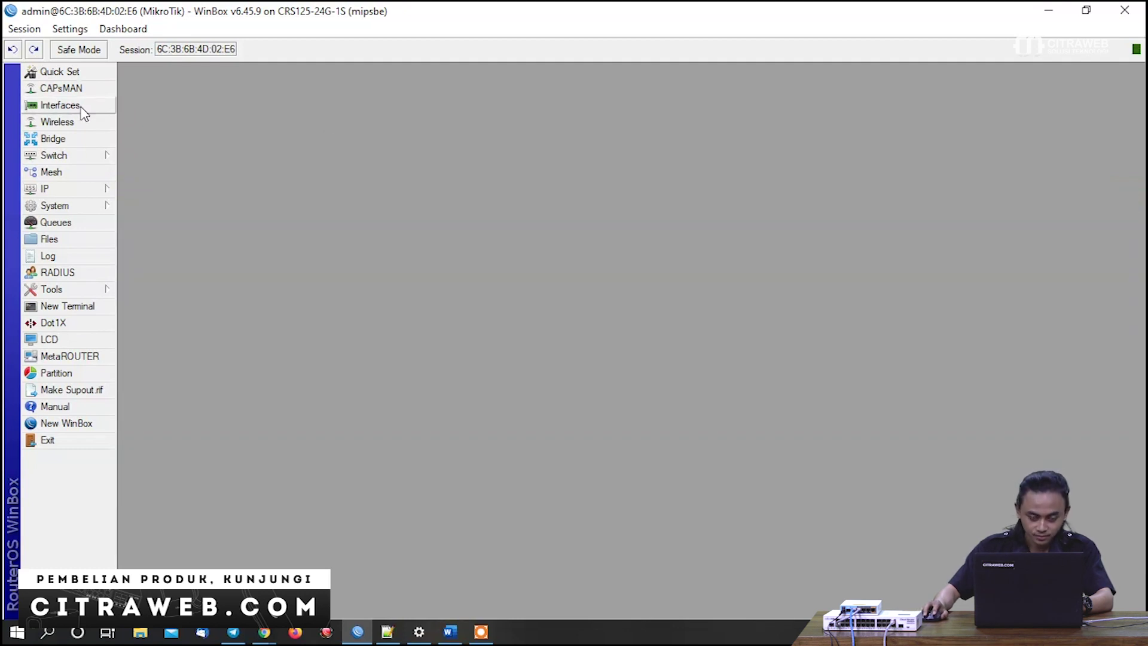
Step: Create a new interface list named troubleshoot
left_click(81, 106)
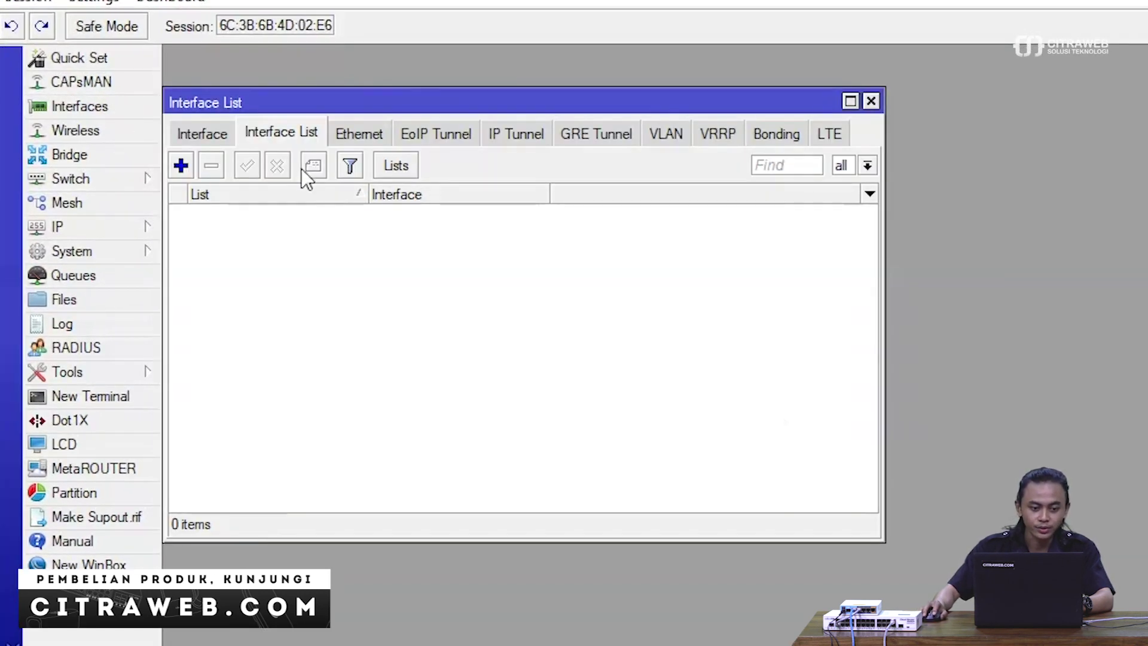
left_click(286, 131)
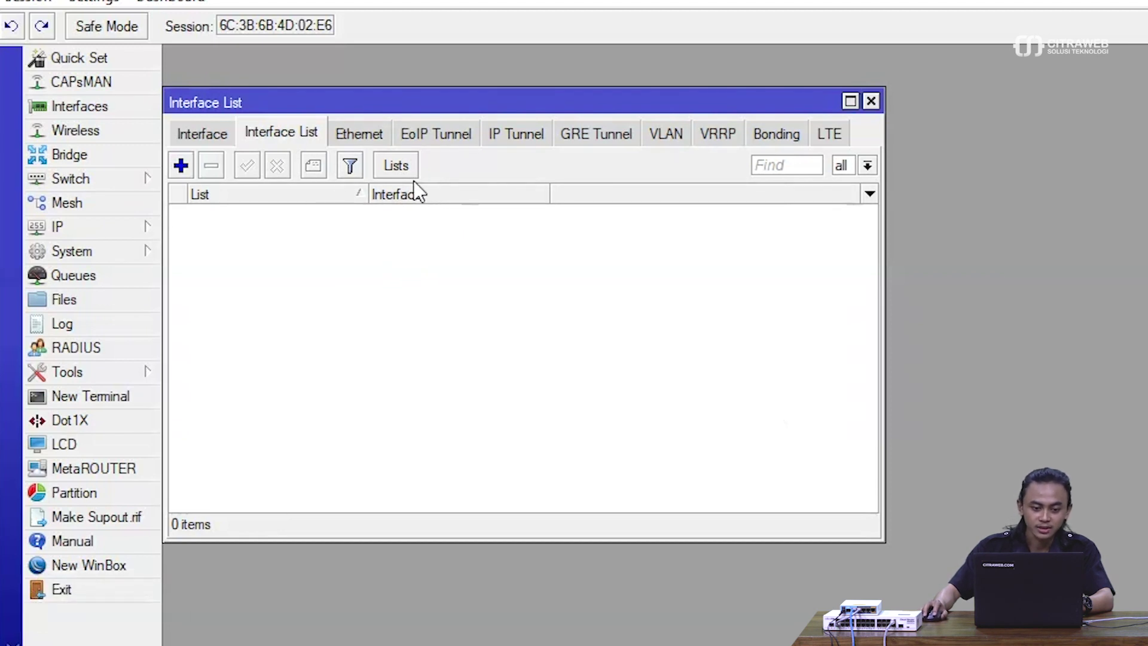
left_click(399, 166)
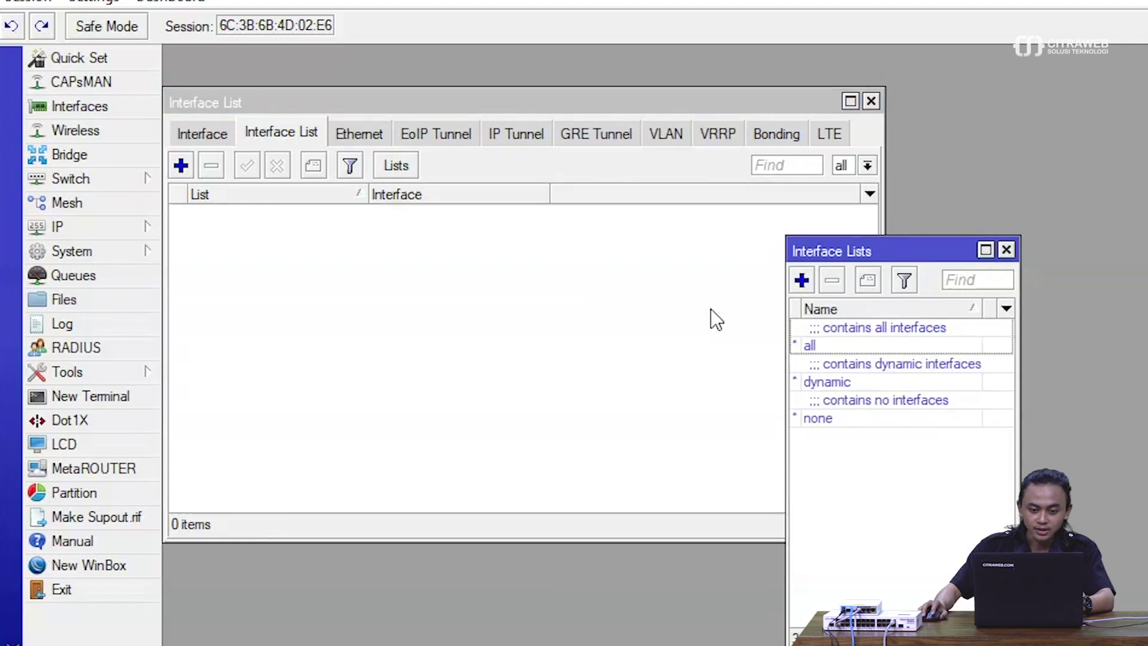
left_click(801, 281)
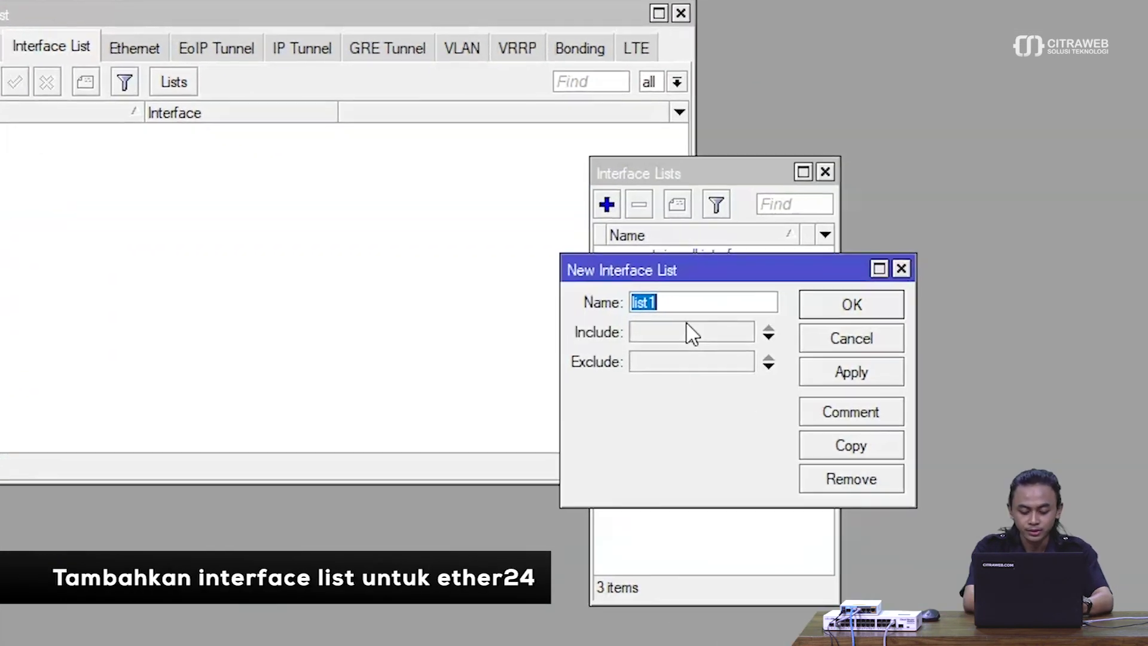
type("tro")
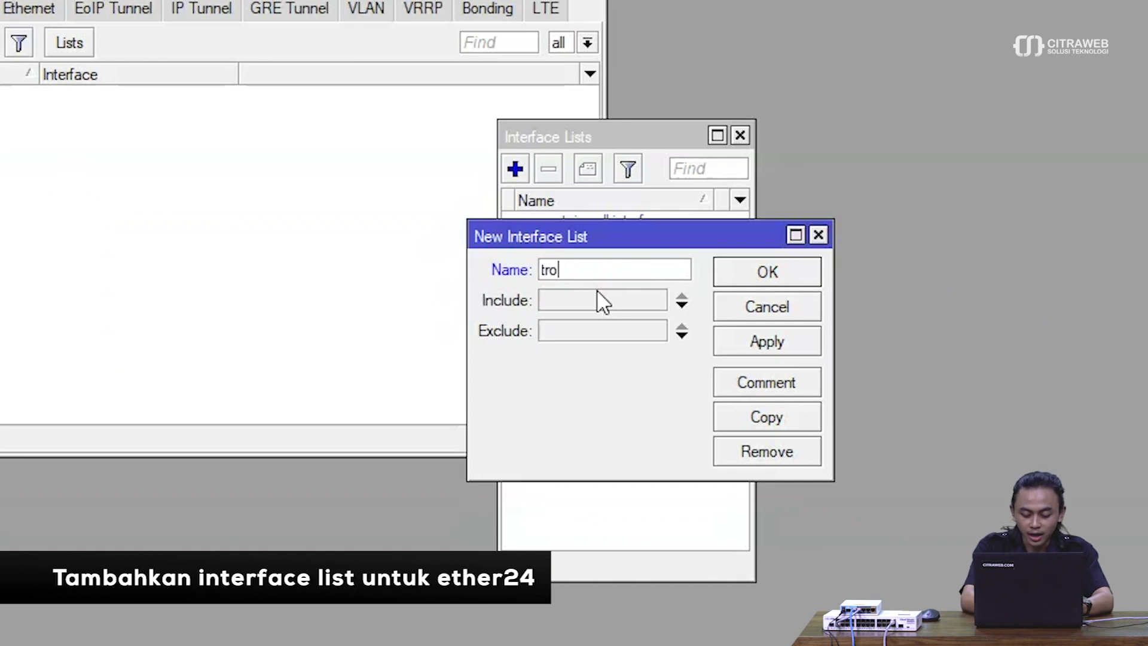
type("ubleshoot")
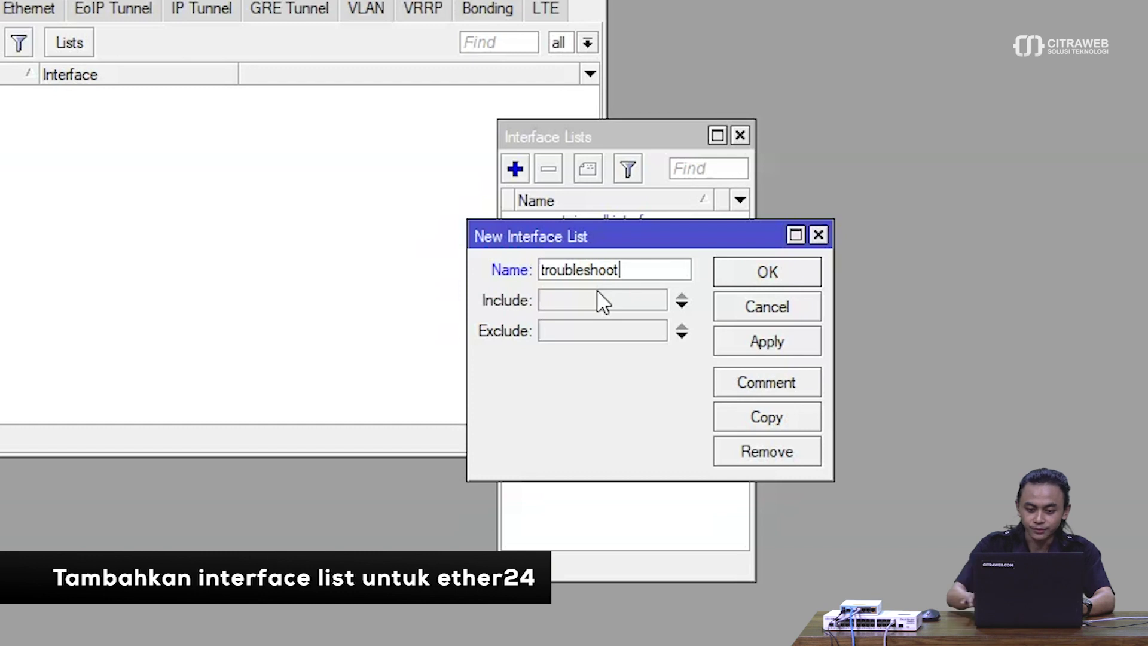
left_click(767, 339)
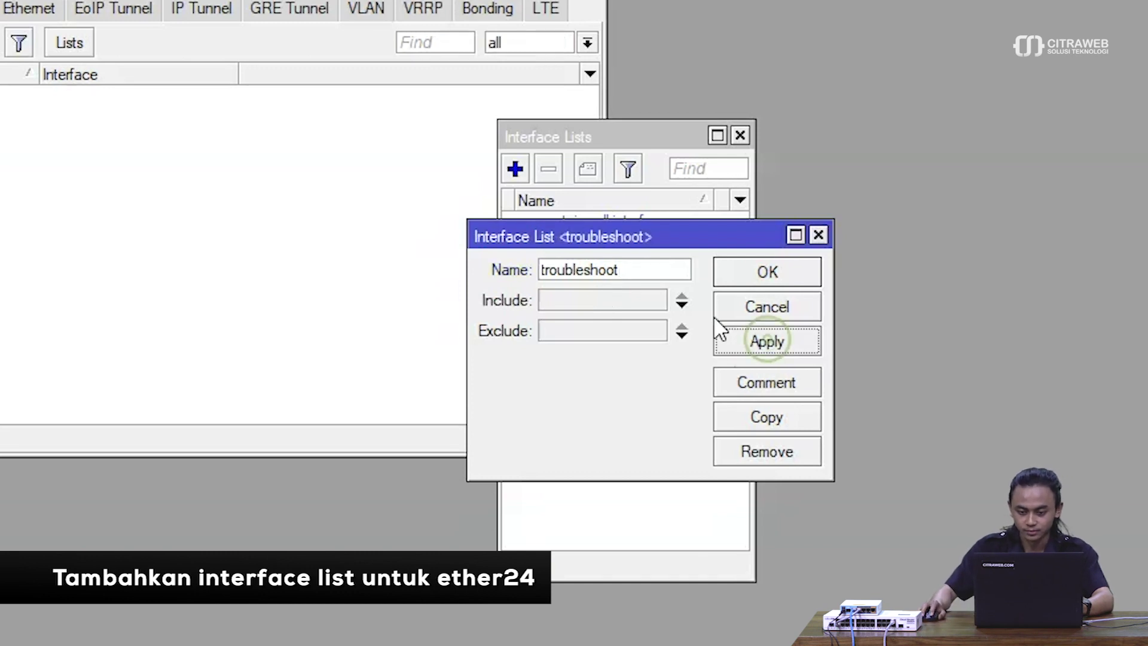
left_click(737, 274)
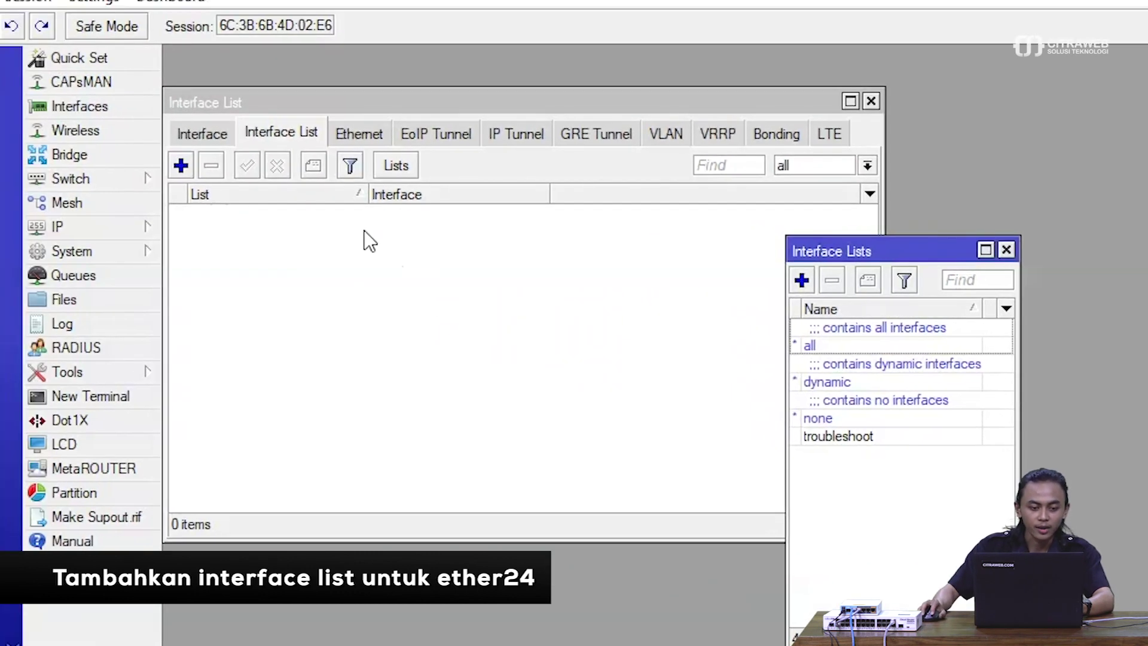
Step: Add interface ether24 as a member of the troubleshoot interface list
left_click(179, 166)
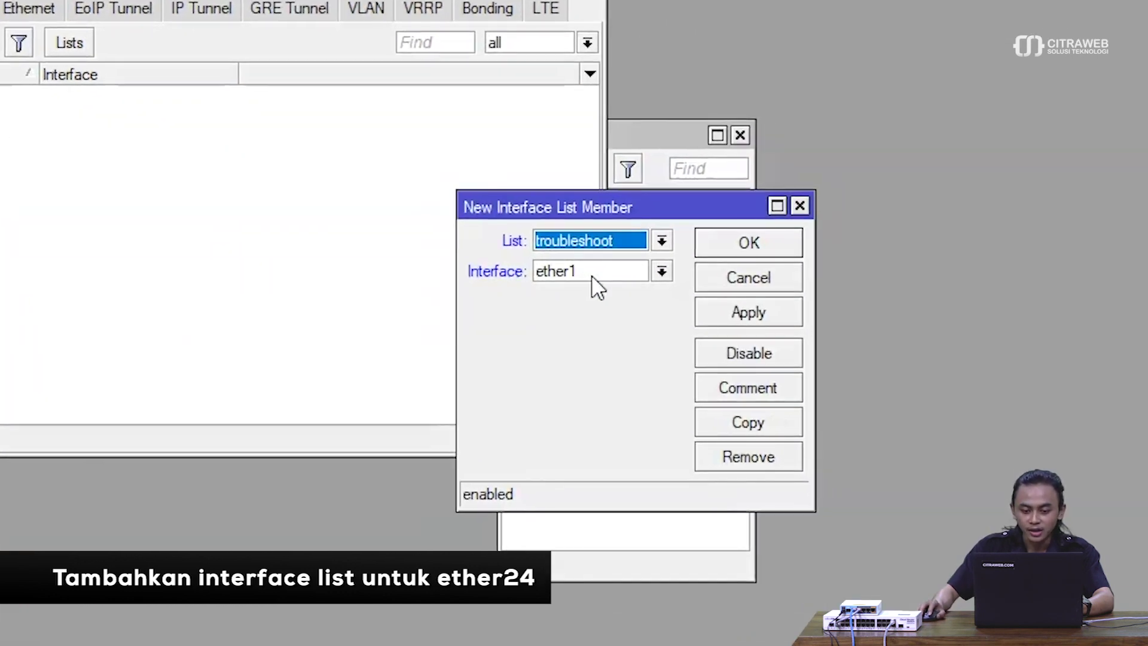
left_click(829, 360)
scroll(823, 507, "down", 1)
scroll(597, 455, "down", 1)
left_click(625, 601)
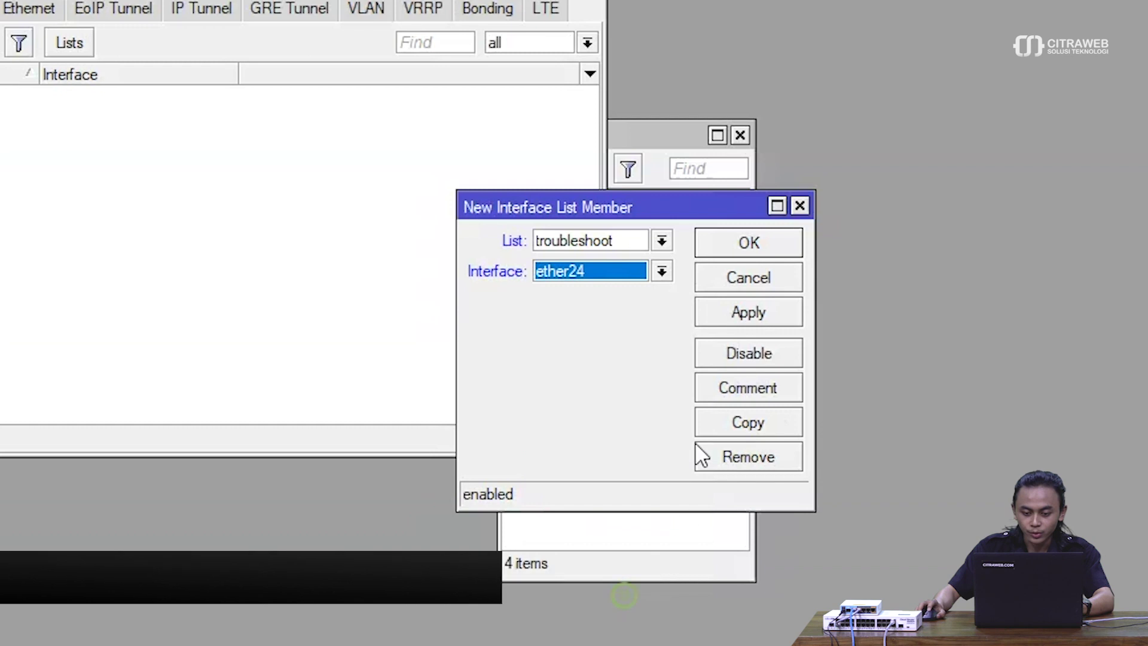
left_click(739, 323)
left_click(727, 251)
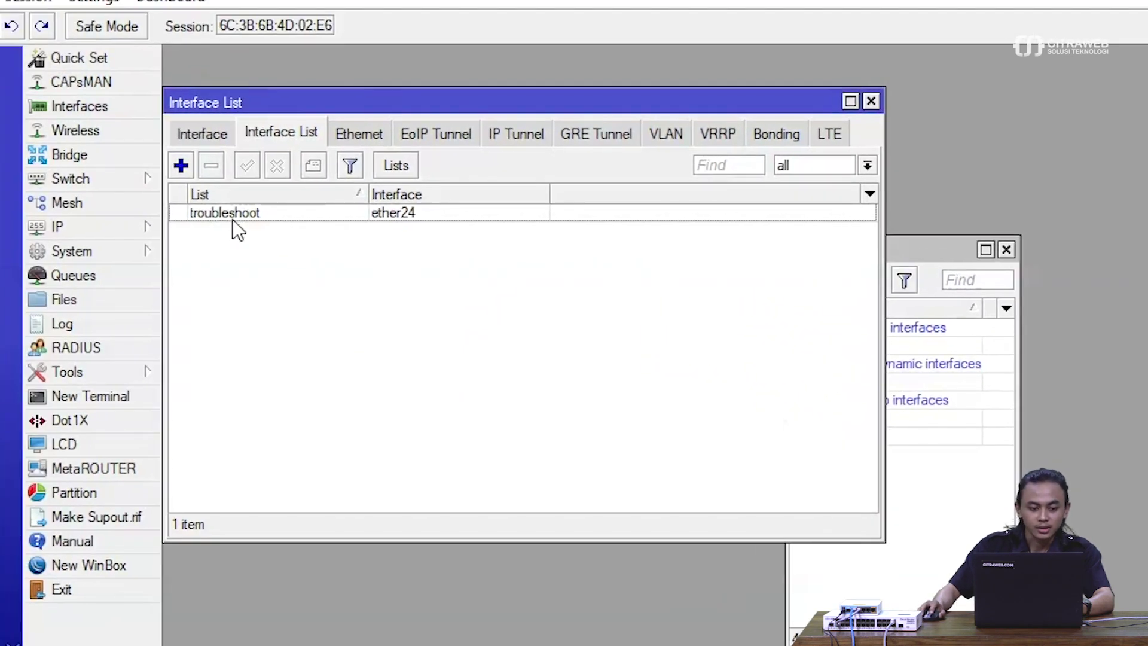
left_click(150, 185)
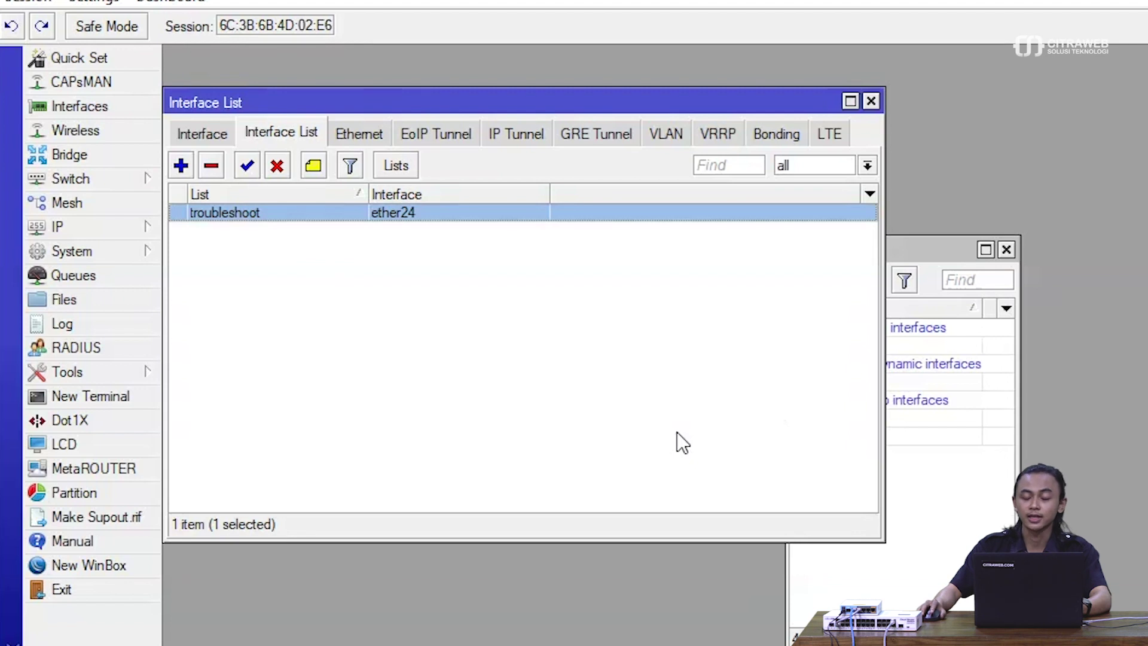
Step: Create an interface list named LAN that includes all and excludes troubleshoot, and close the interface list windows
left_click(983, 493)
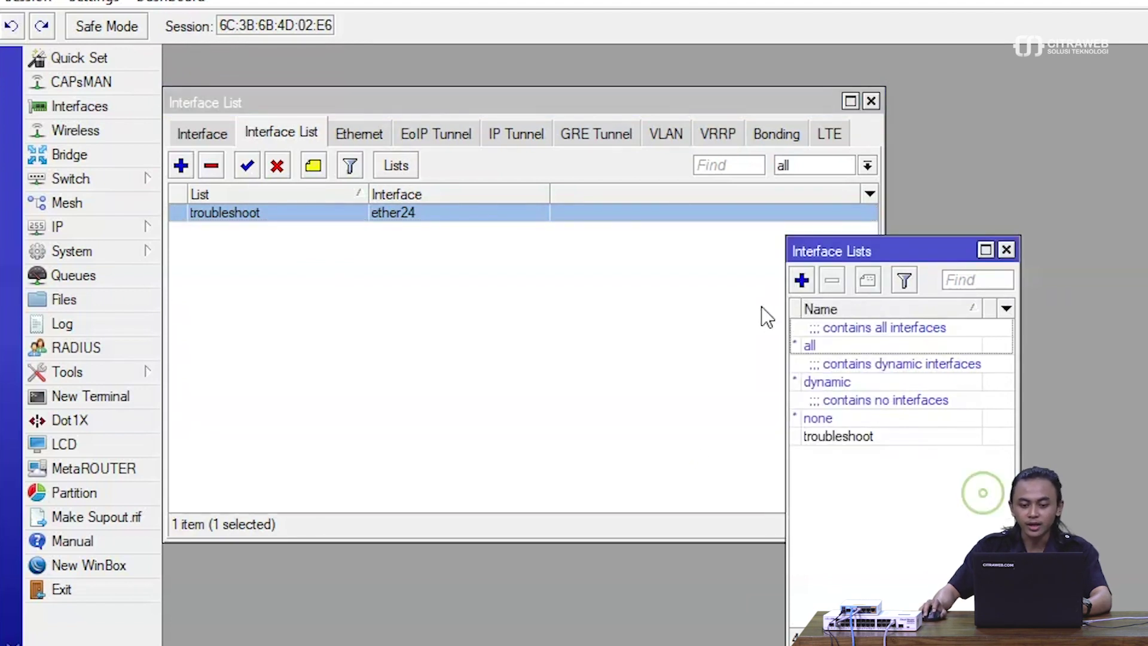
left_click(801, 281)
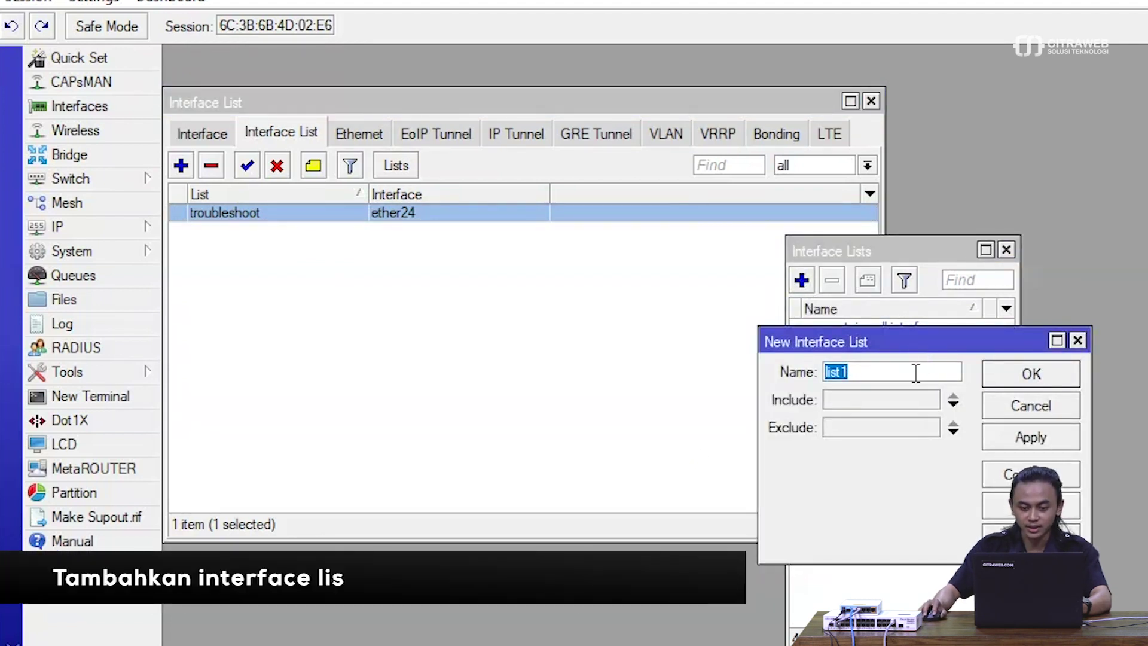
type("LAN")
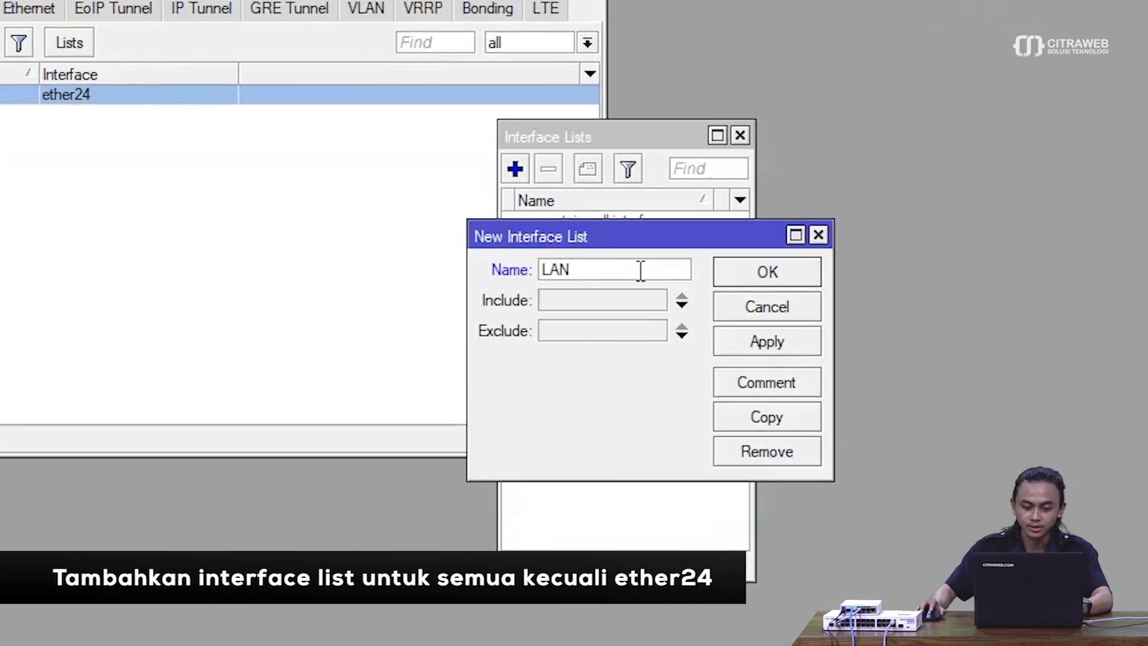
left_click(575, 306)
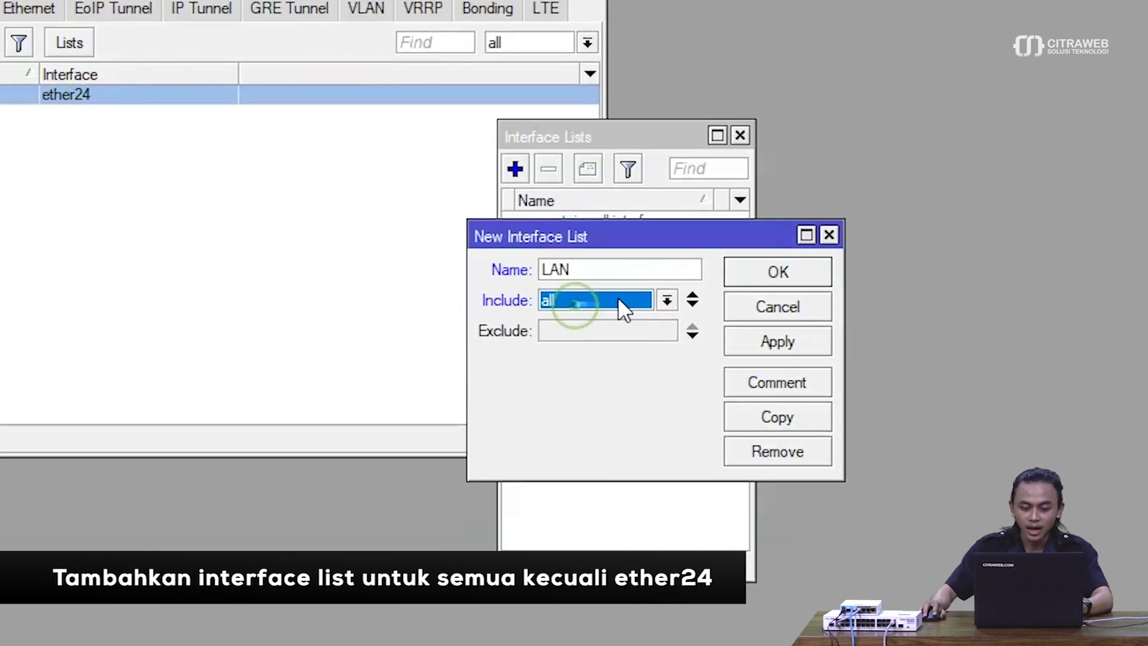
left_click(579, 330)
left_click(663, 331)
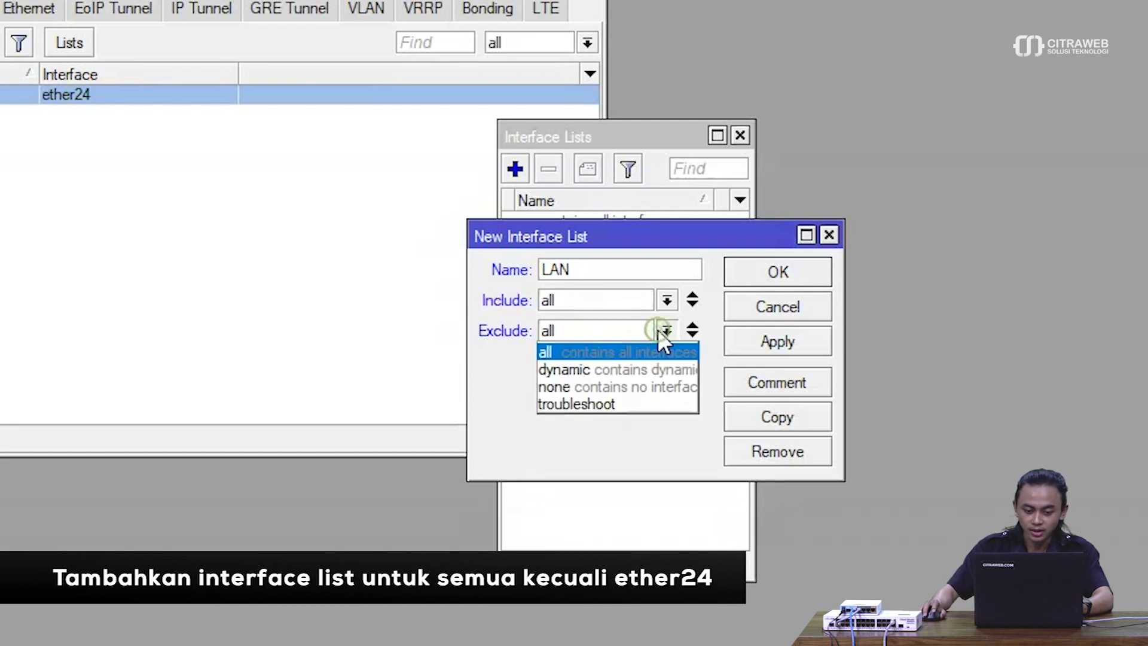
left_click(628, 401)
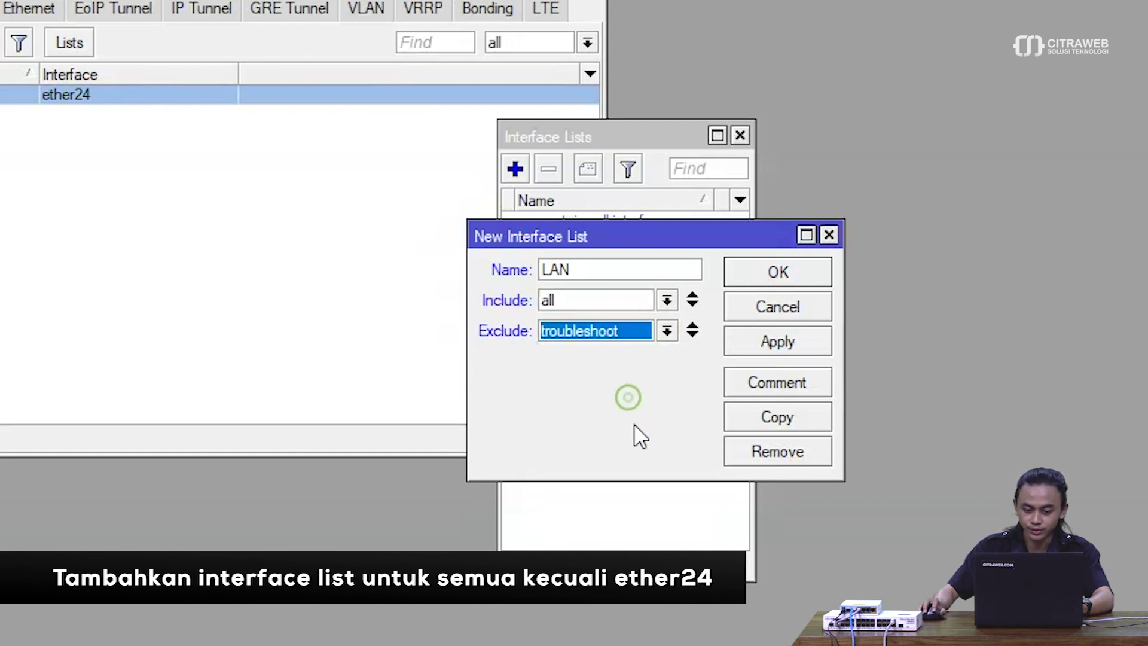
left_click(747, 351)
left_click(754, 274)
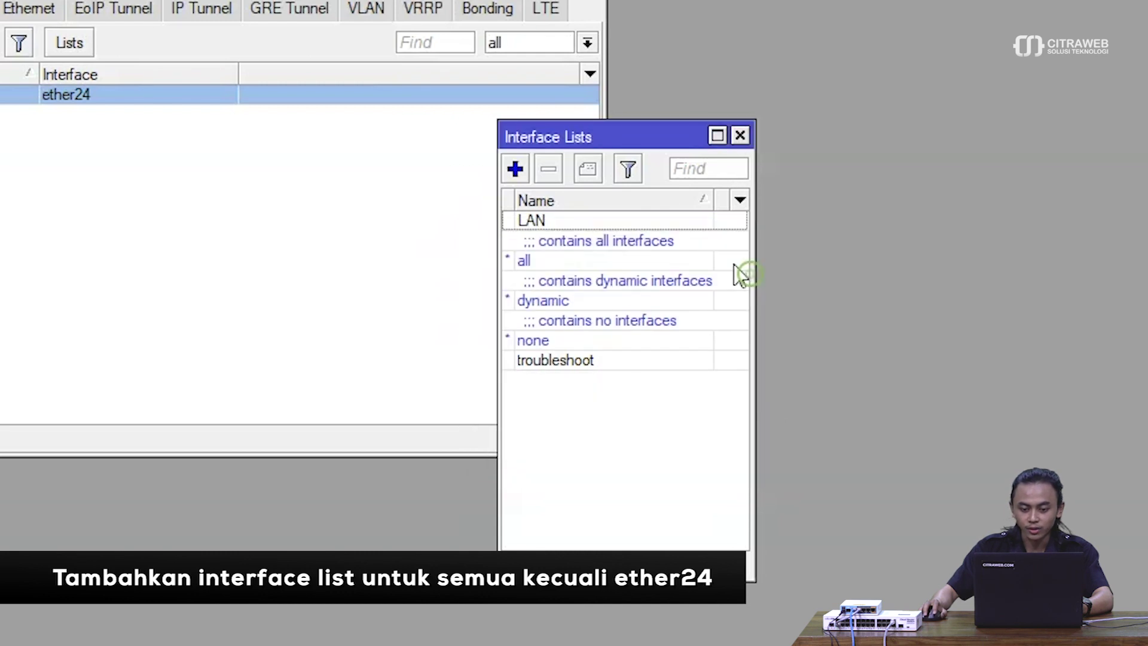
left_click(739, 135)
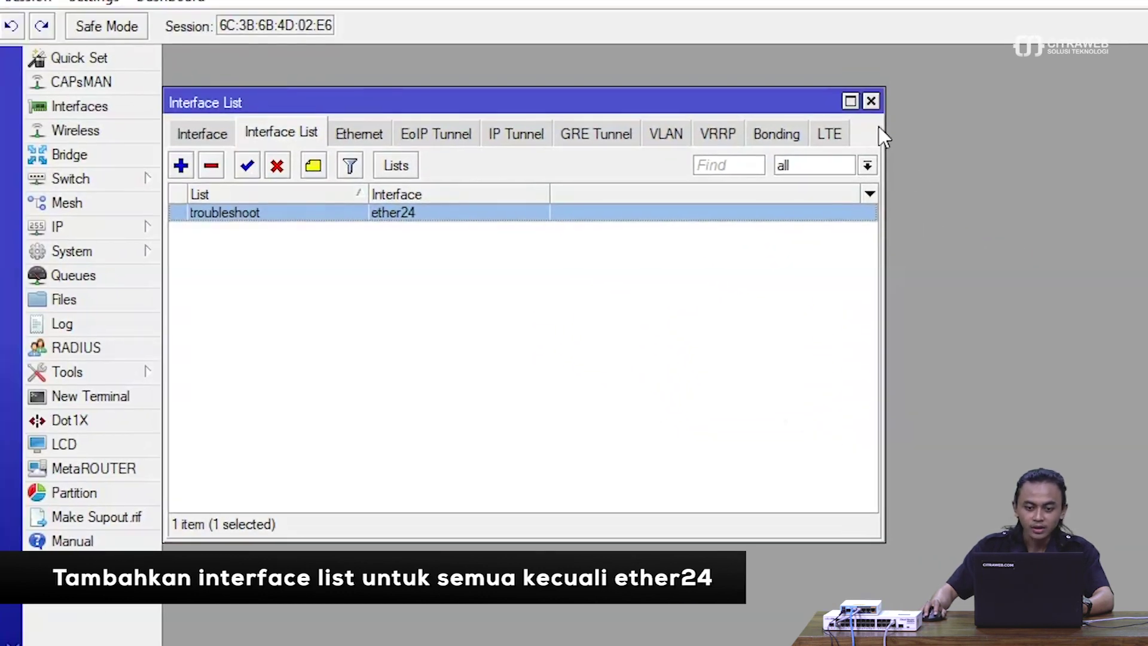
left_click(869, 101)
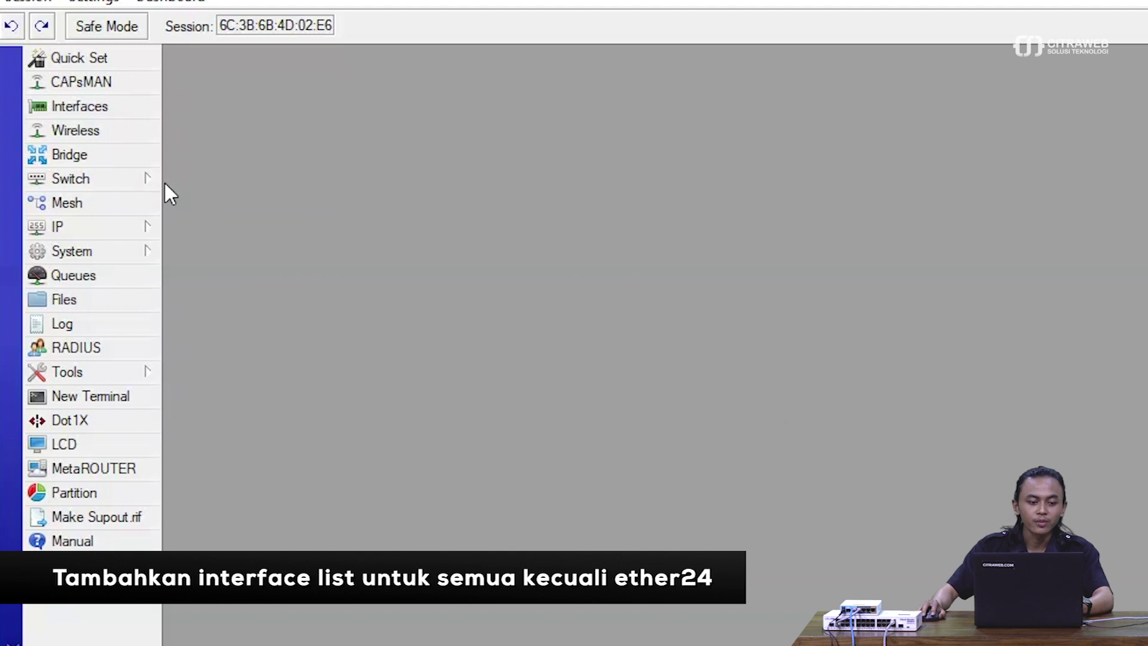
Step: Add the LAN interface list as a port of bridge1 and review the resulting bridge ports from ether1 to sfp1
left_click(103, 162)
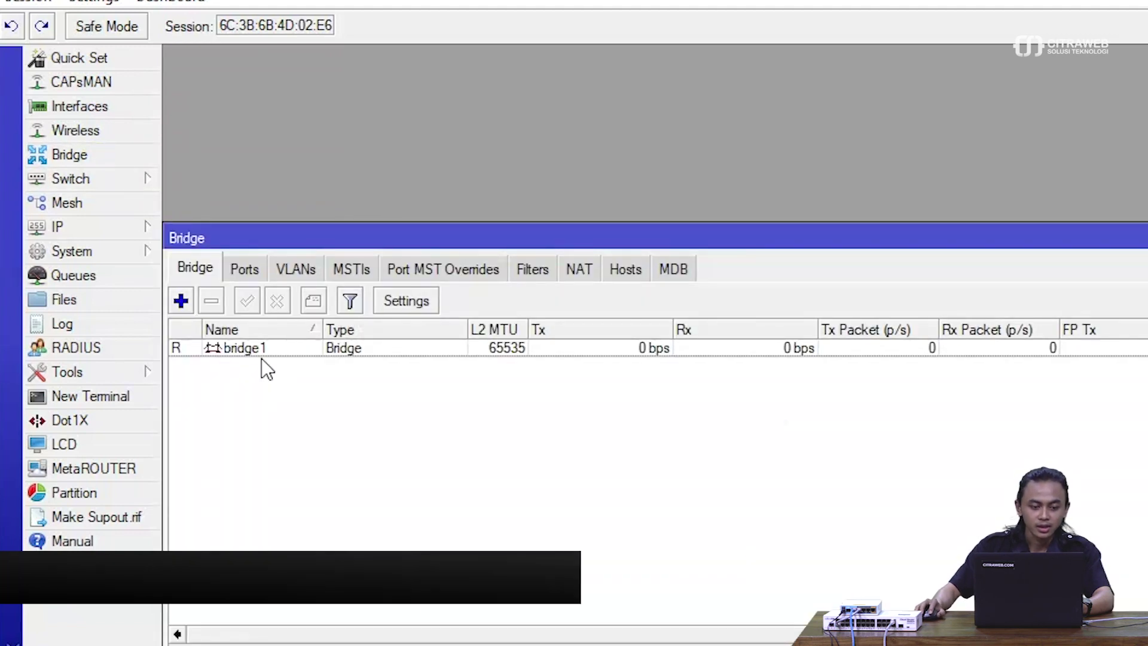
left_click(245, 270)
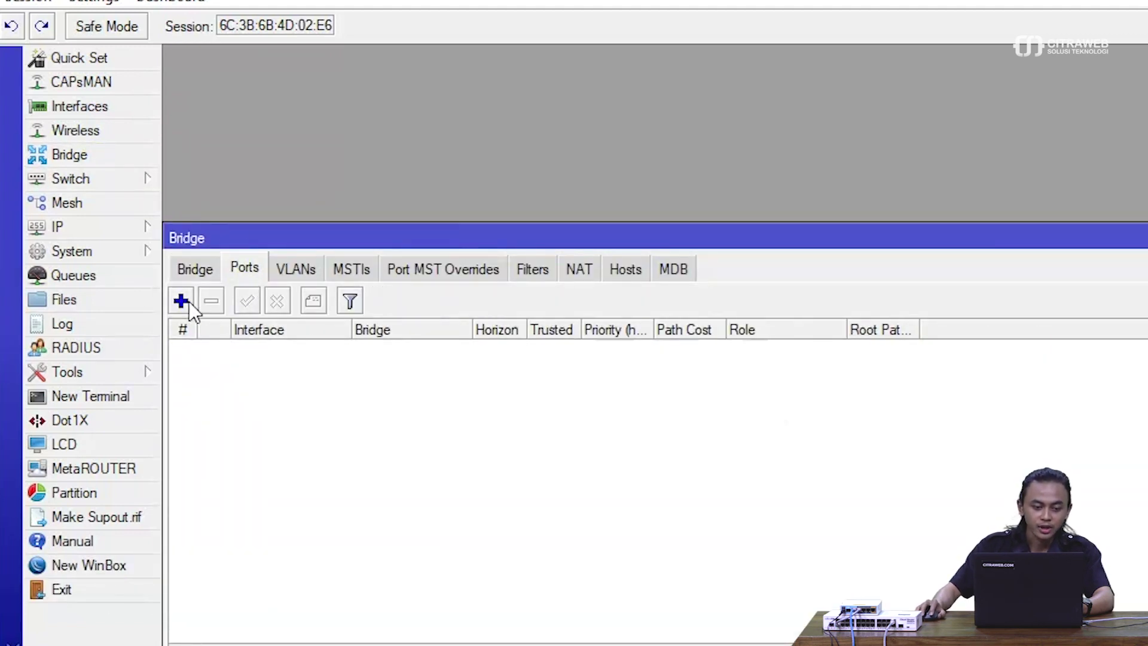
left_click(181, 301)
left_click(765, 340)
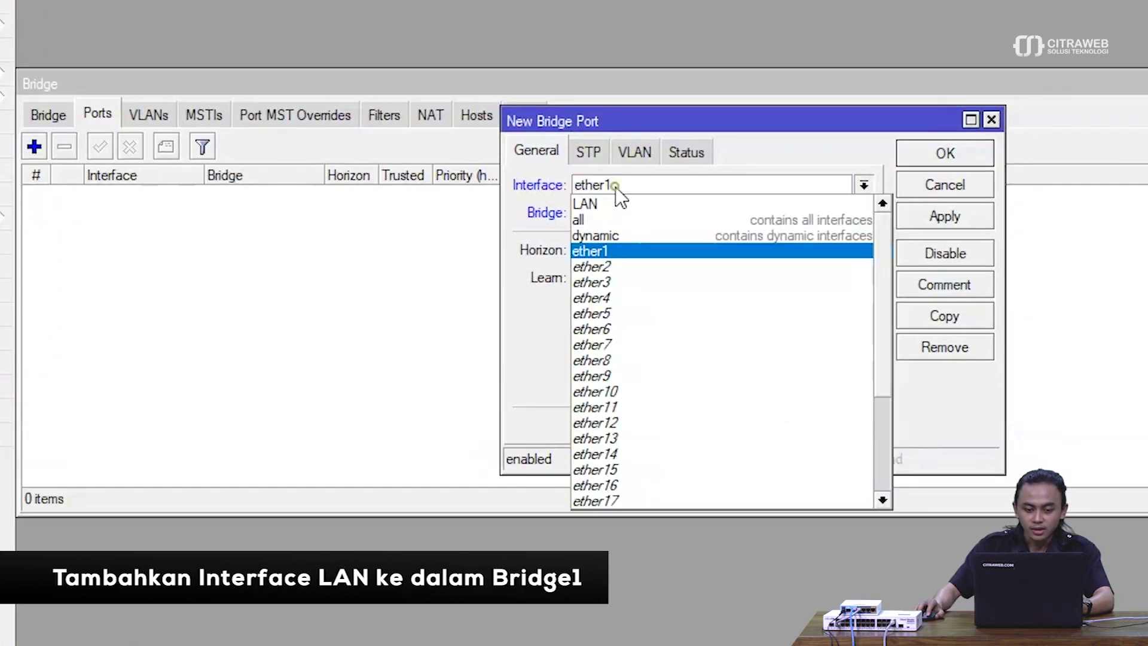
left_click(619, 205)
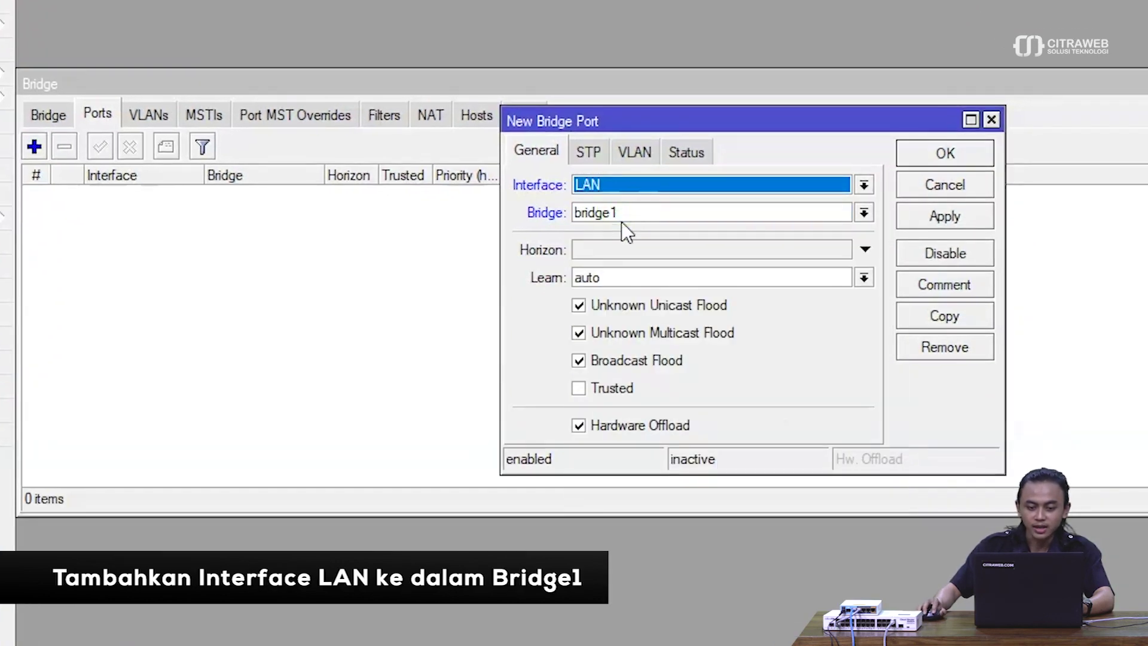
left_click(948, 216)
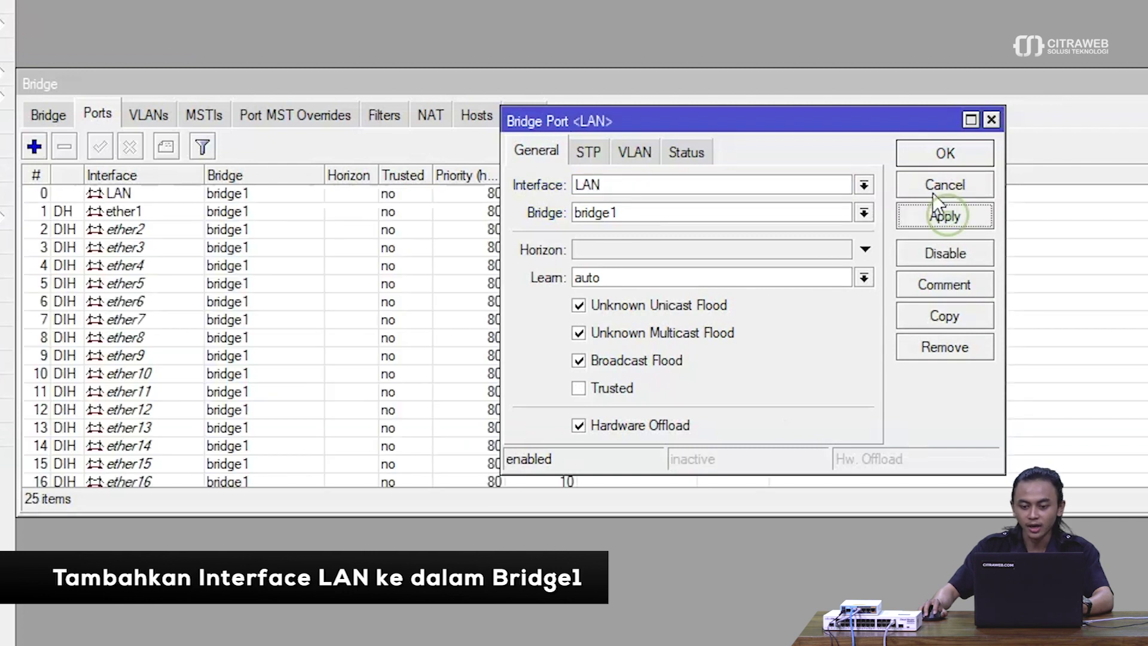
left_click(950, 153)
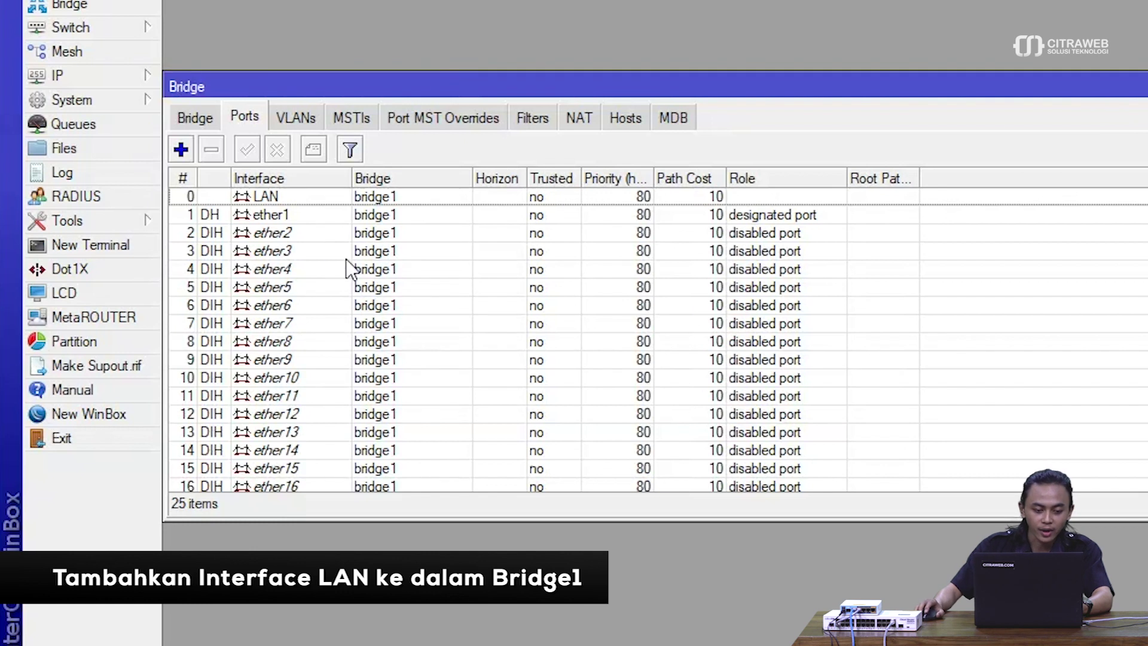
left_click(288, 216)
scroll(400, 293, "down", 3)
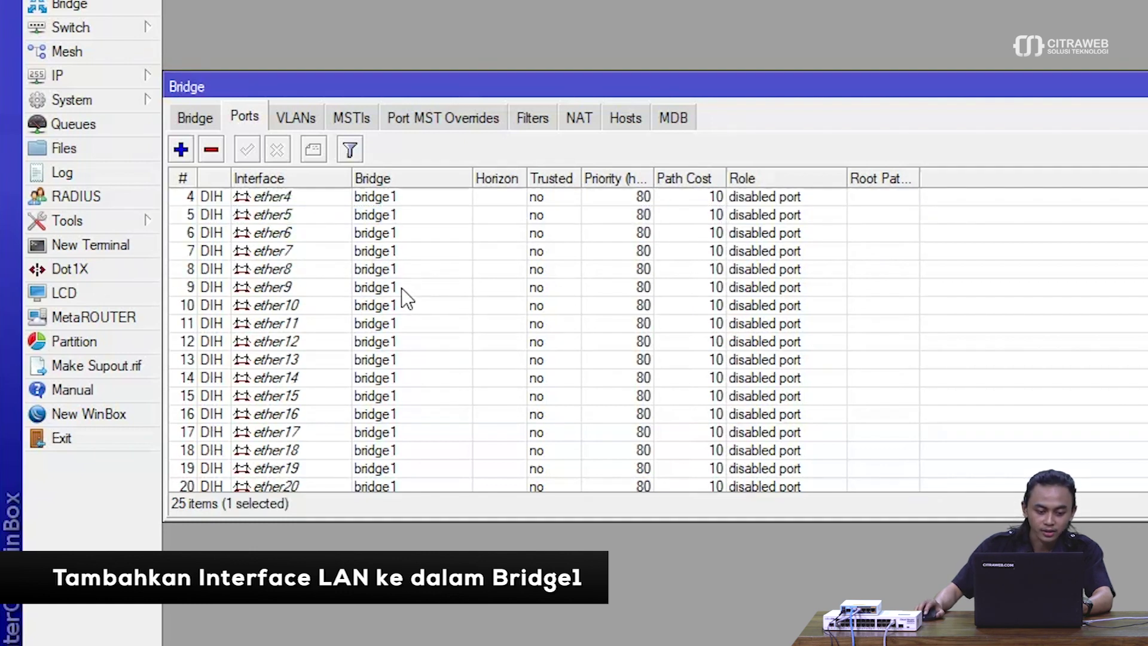
left_click(293, 464)
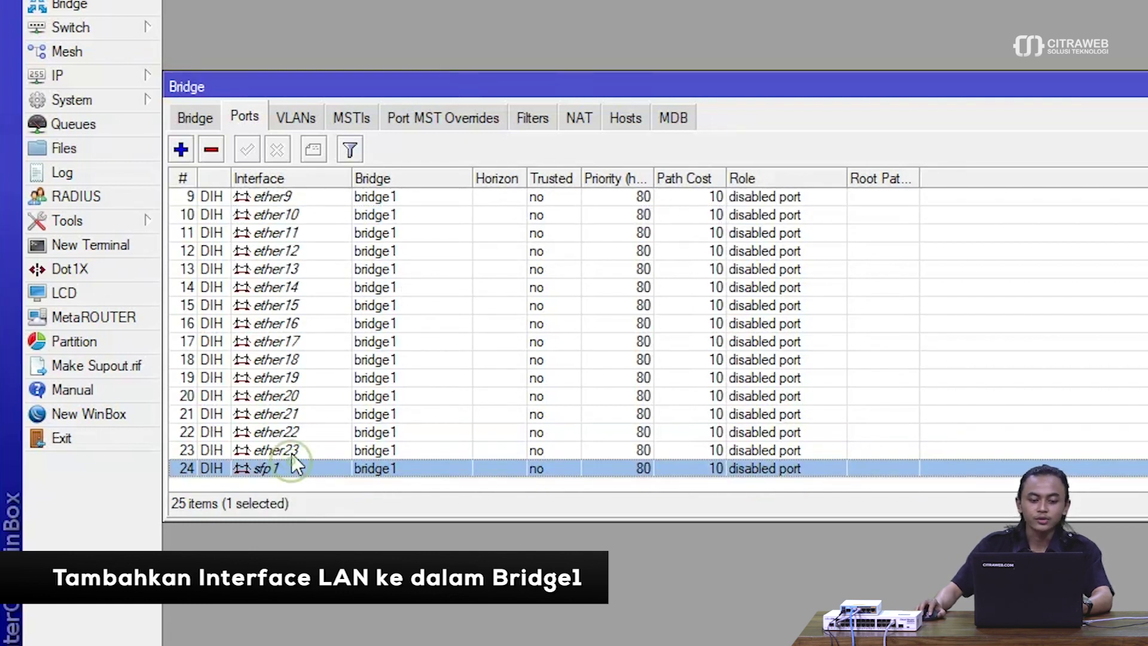
left_click(292, 453)
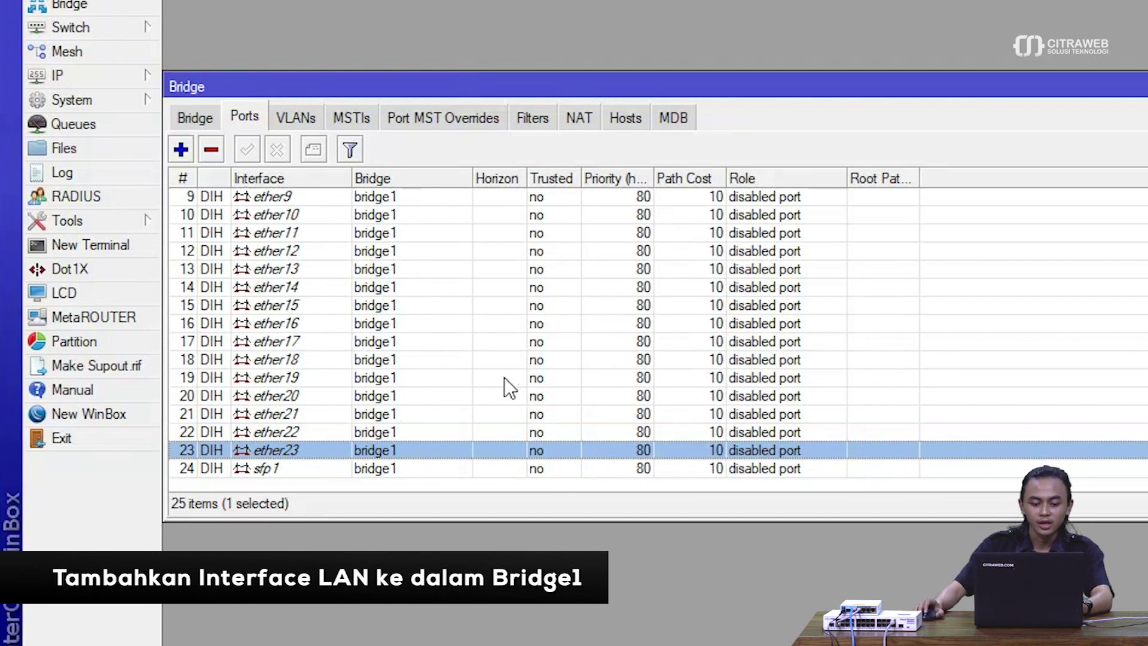
scroll(501, 374, "up", 2)
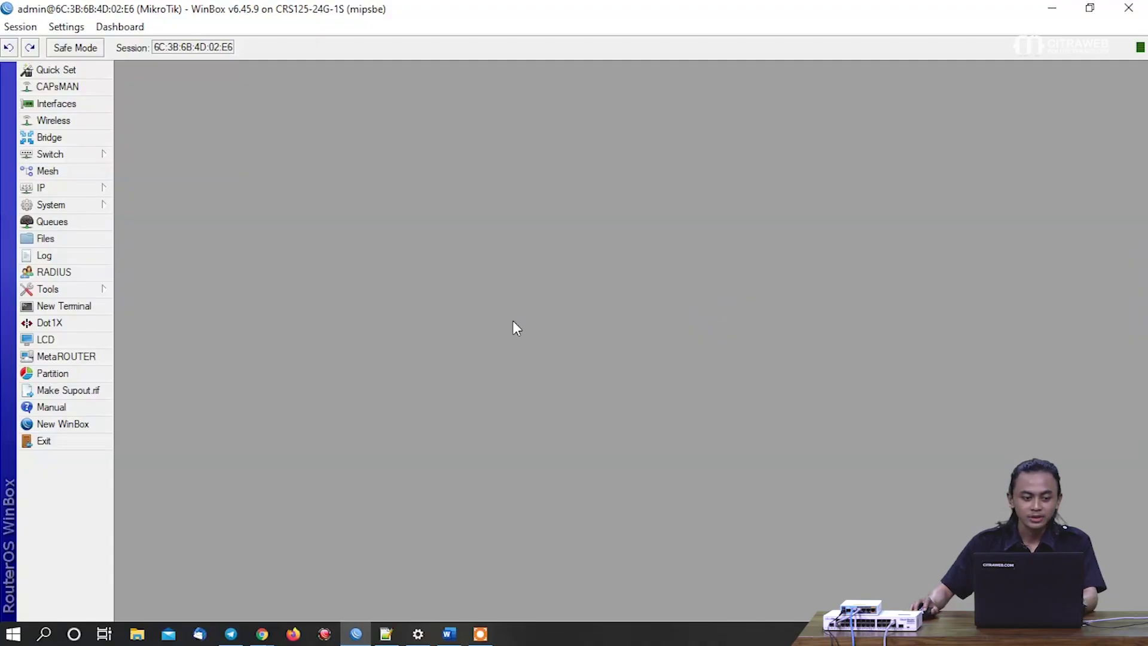
Step: Enable MAC Based VLAN Translate for ingress on switch port ether2 and close the switch port list
left_click(99, 153)
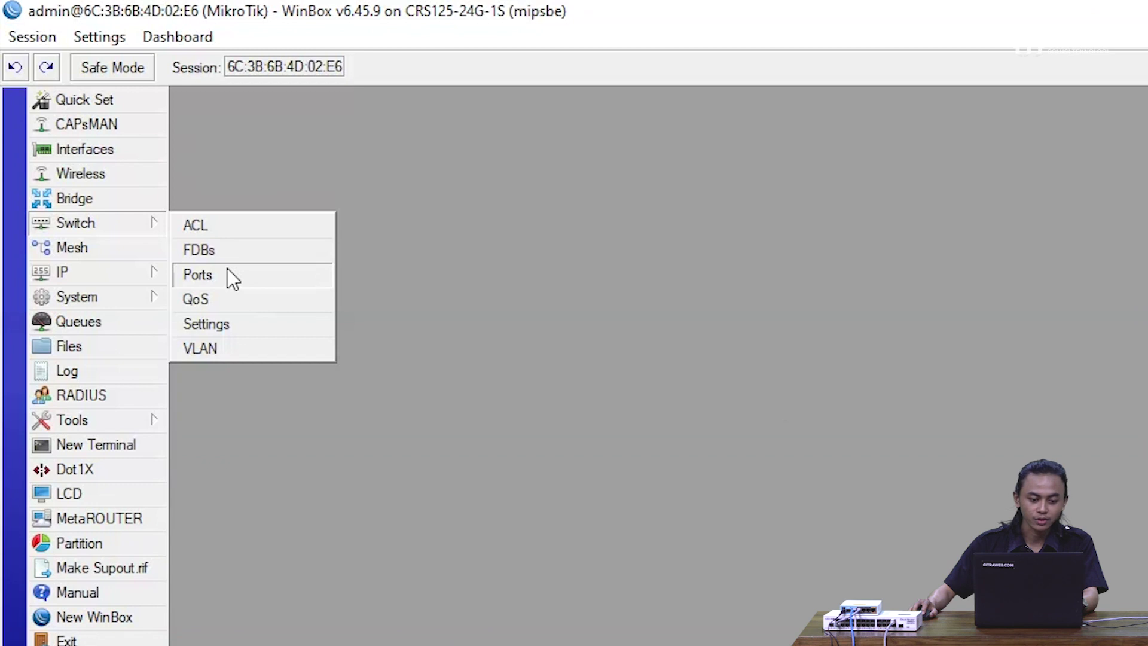
left_click(227, 275)
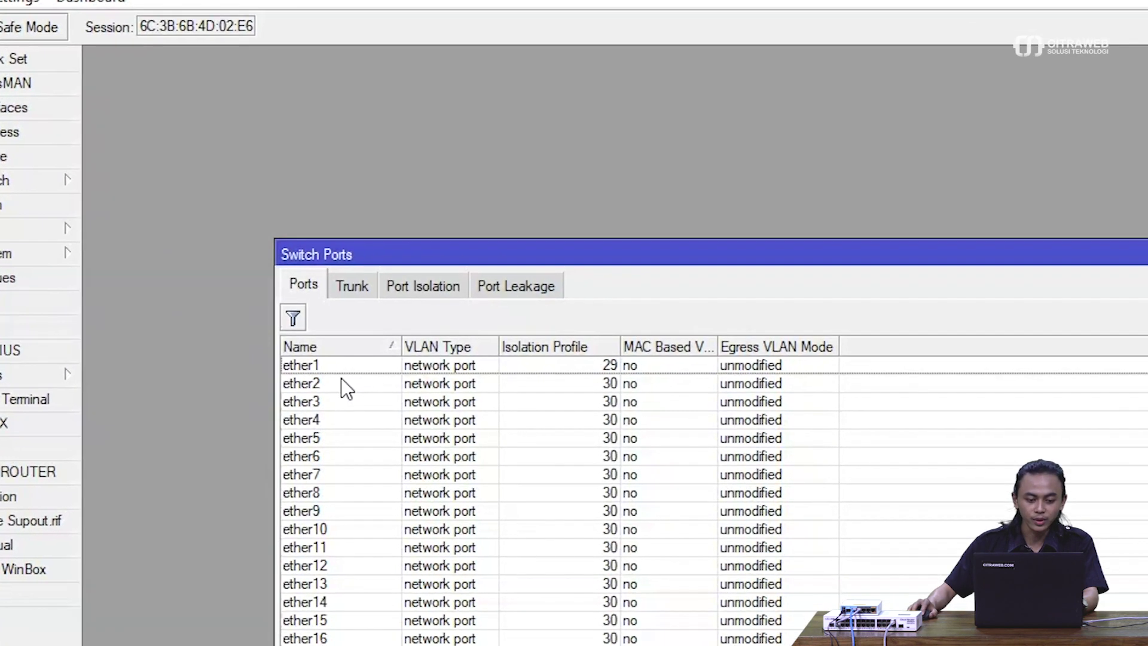
double_click(433, 429)
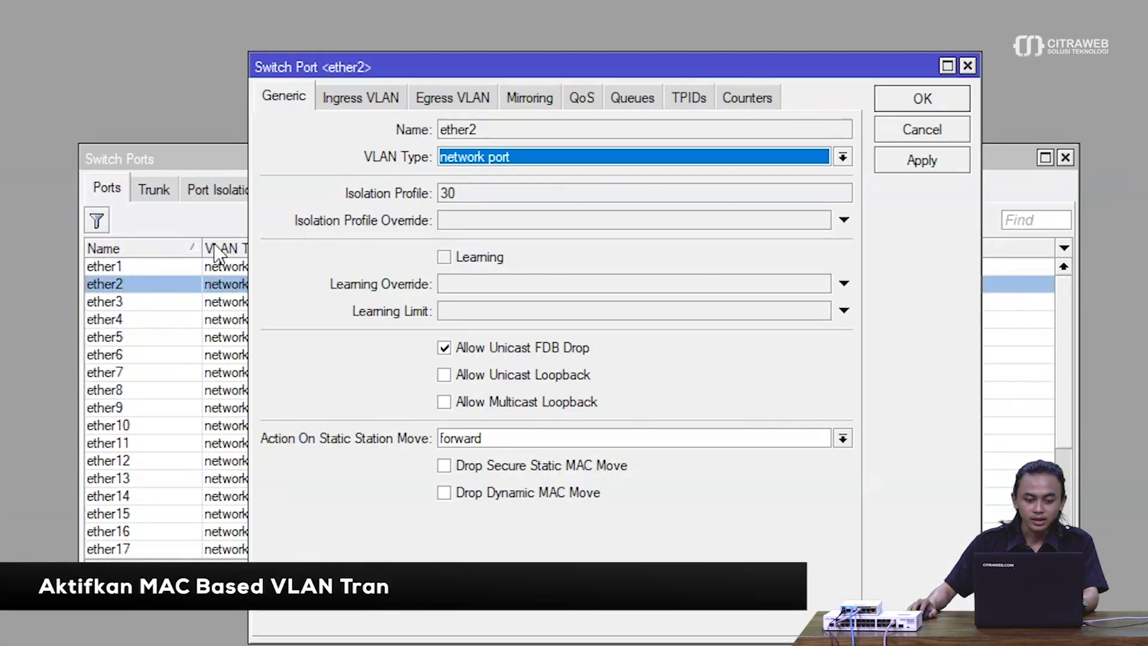
left_click(357, 98)
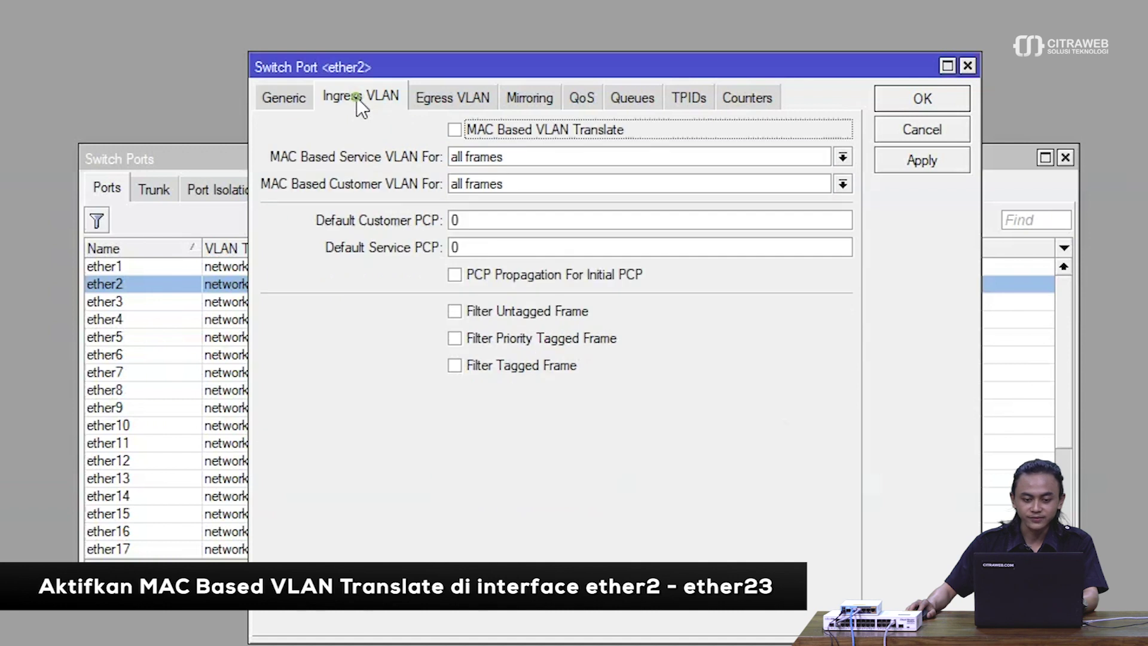
left_click(507, 134)
left_click(901, 165)
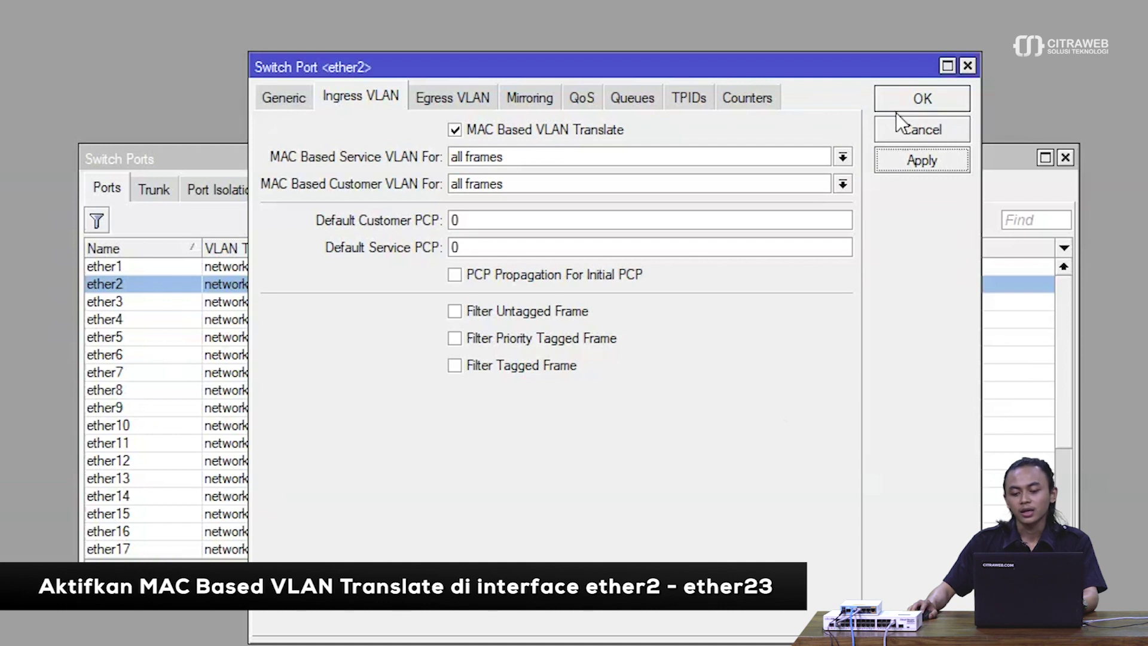
left_click(895, 112)
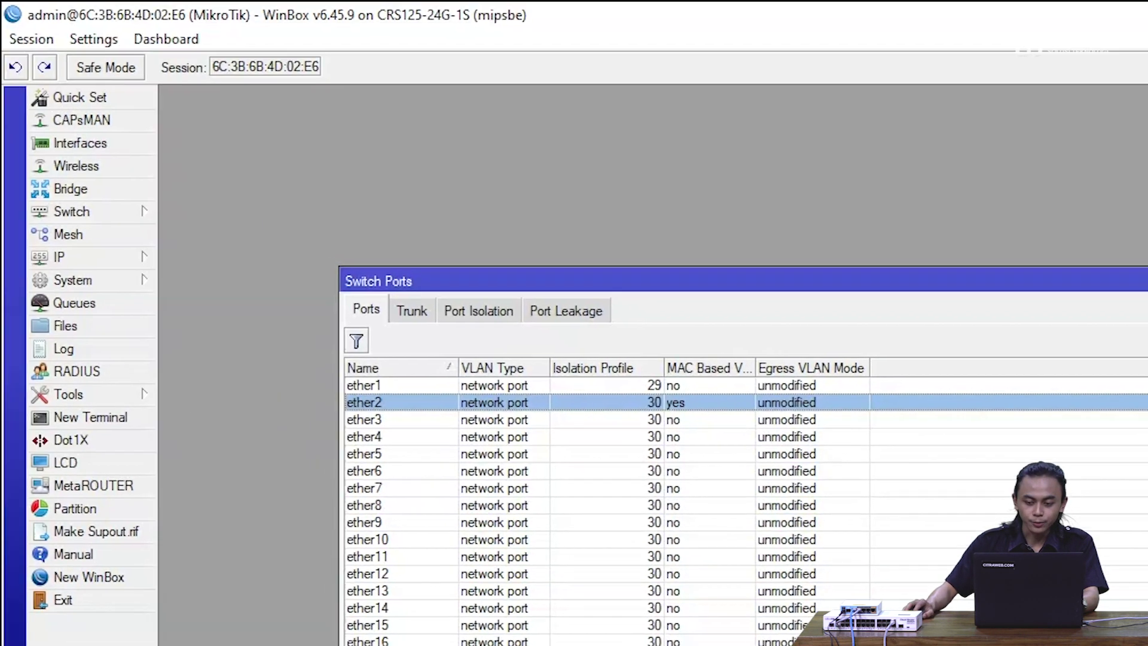
left_click(1066, 157)
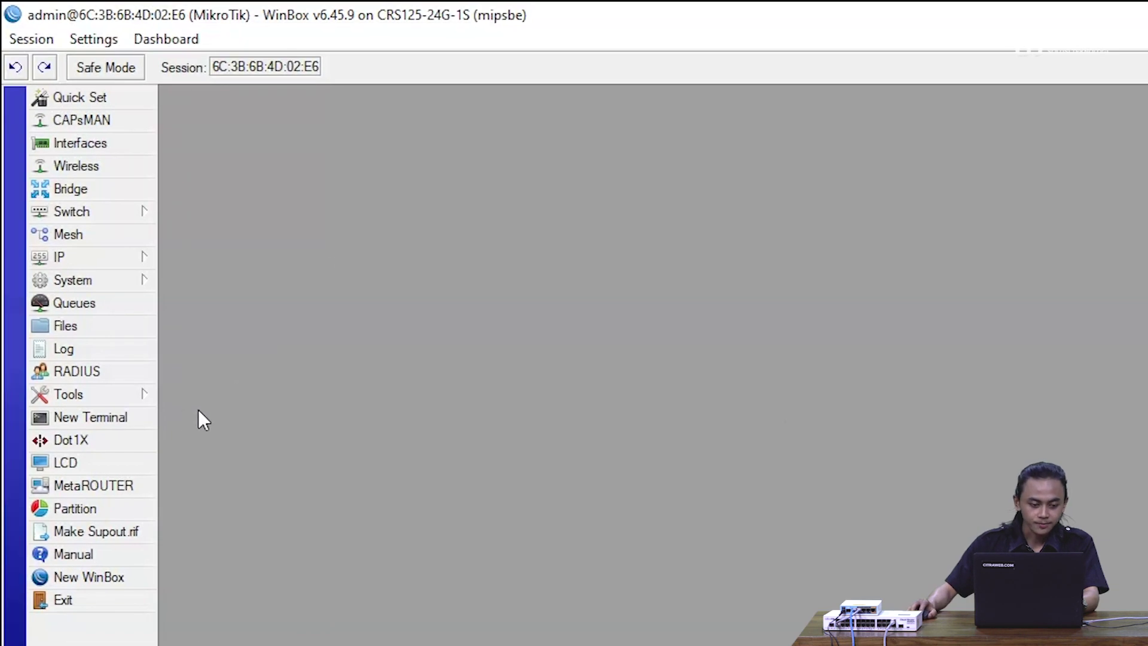
Step: In a new terminal, enter the loop "for i from=2 to=22 do={}" without running it
left_click(152, 412)
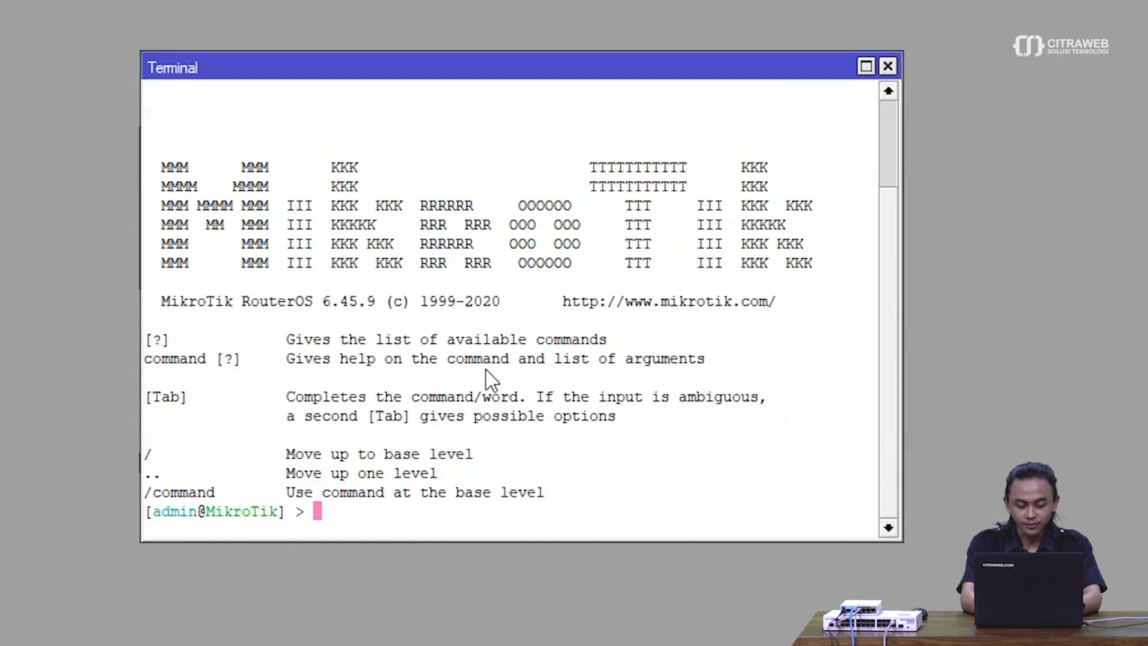
type("for i from")
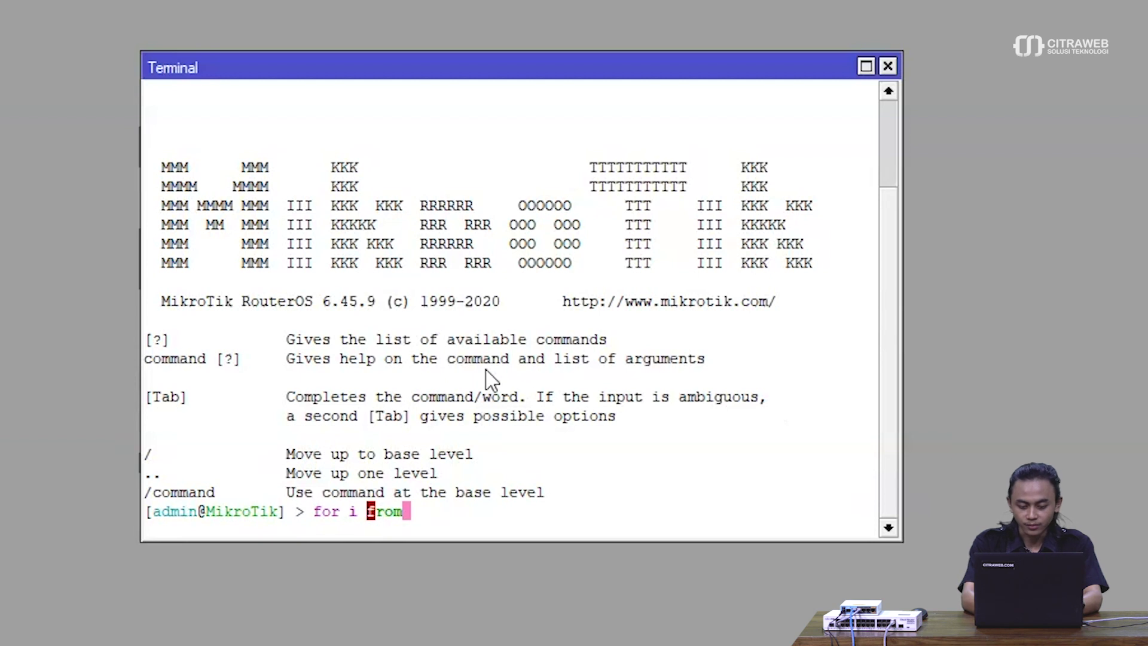
type("=")
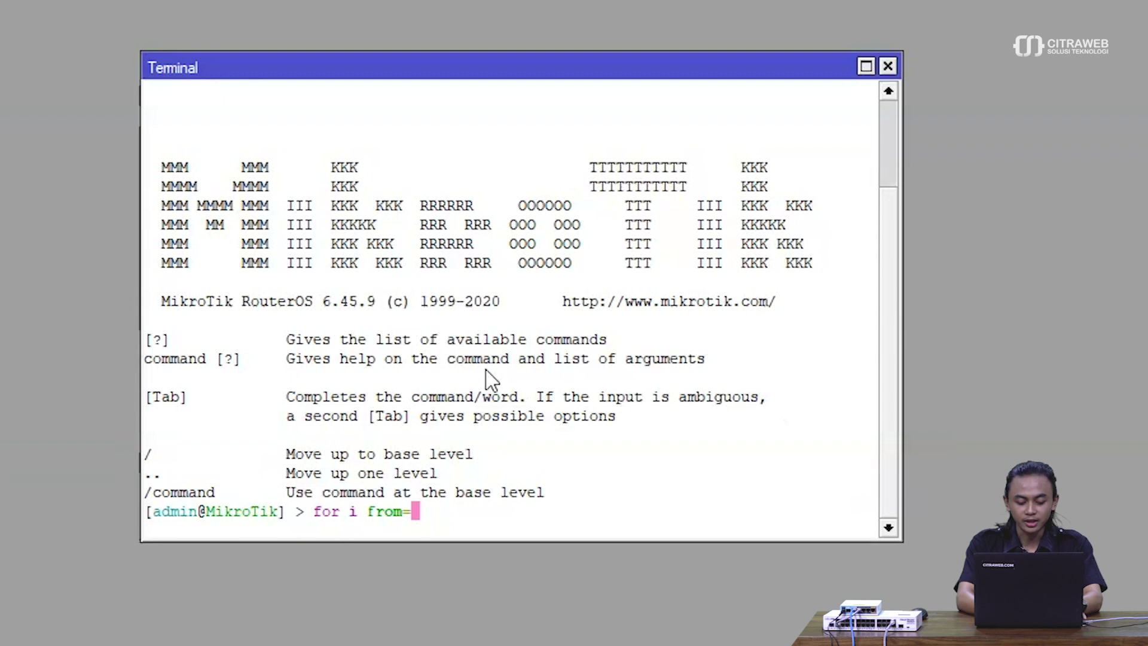
type("2 to=")
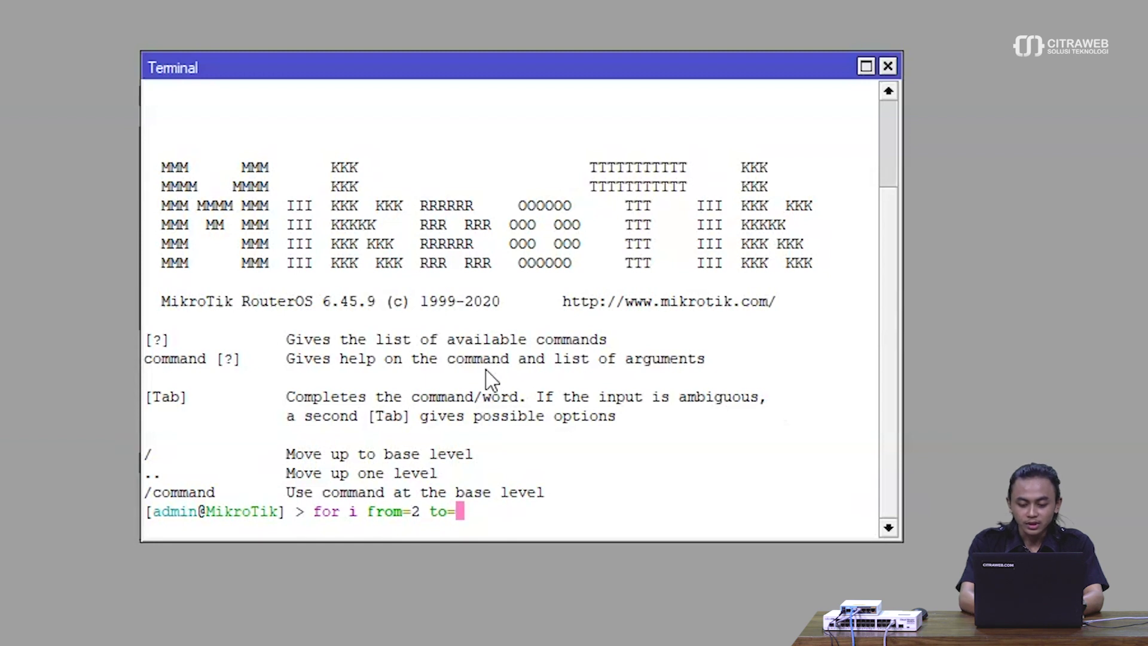
type("22 ")
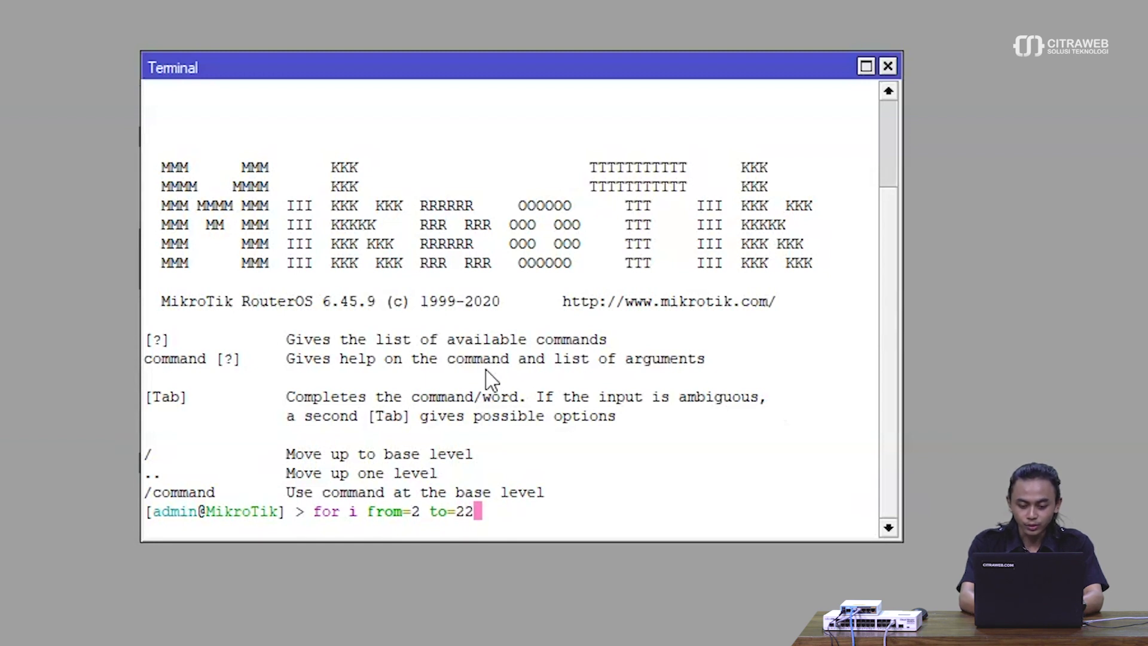
type("do={")
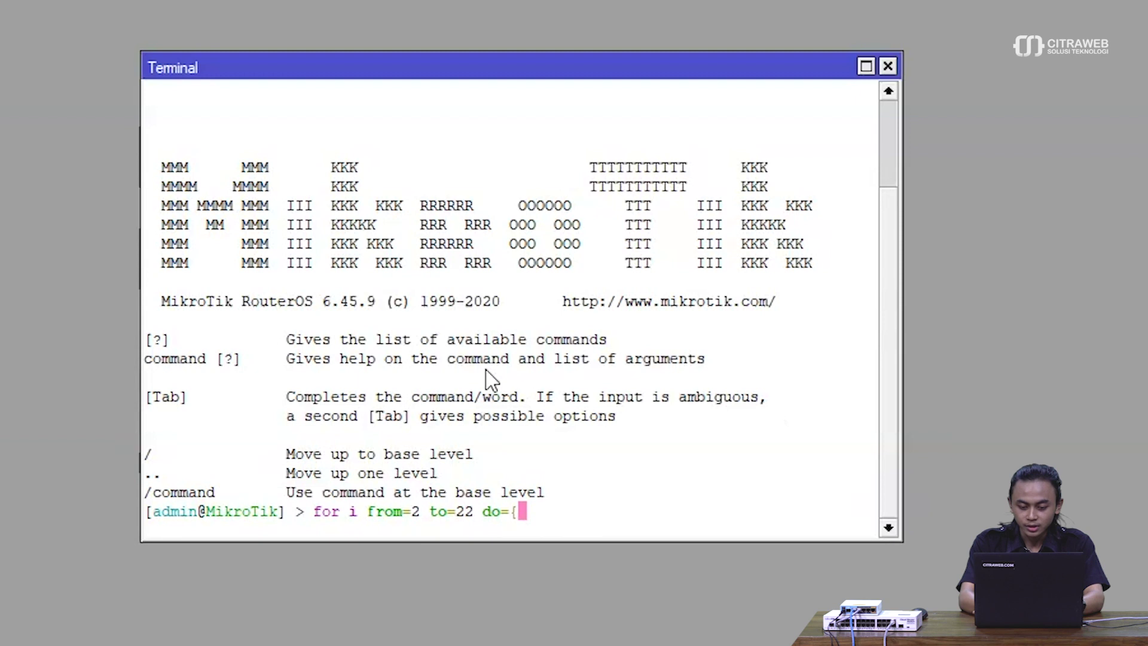
type("}")
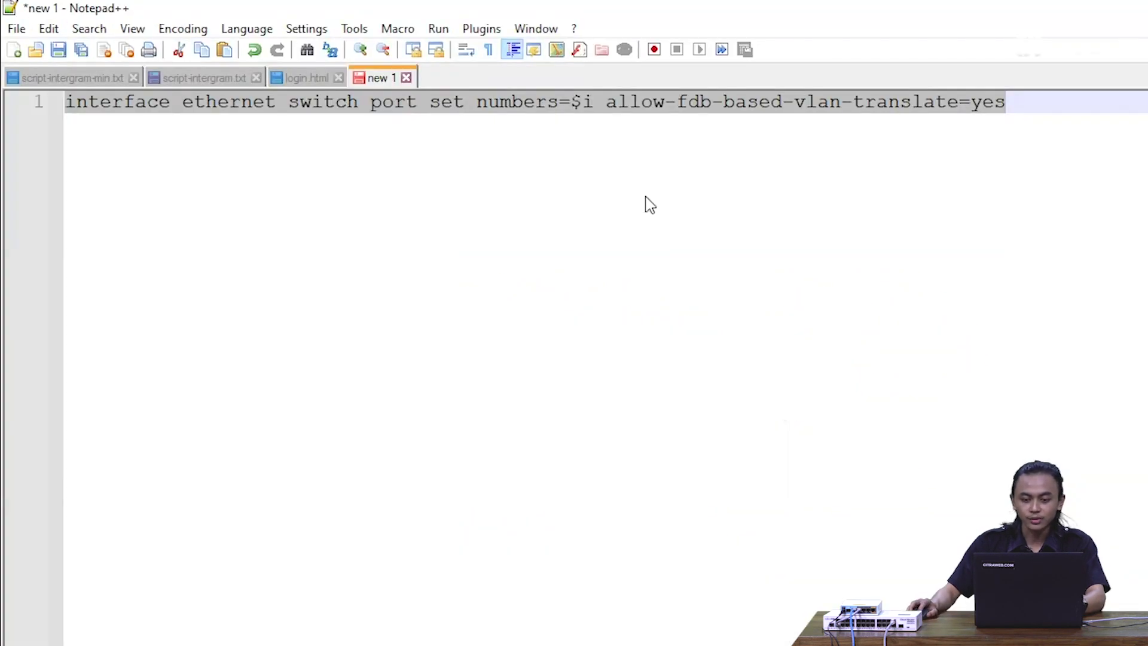
Step: Switch to Notepad++ and copy the command "interface ethernet switch port set numbers=$i allow-fdb-based-vlan-translate=yes"
left_click_drag(961, 160, 88, 109)
right_click(89, 110)
left_click(160, 137)
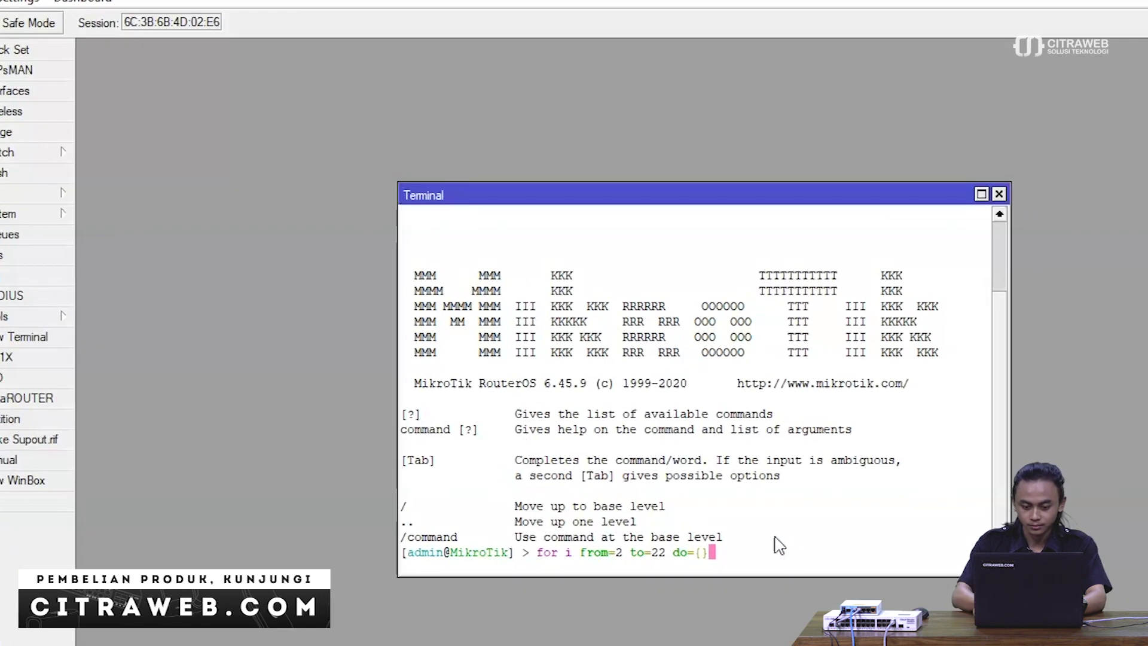
Step: Back in WinBox, paste the copied command inside the loop's braces, run it, and check ether2 through ether23 in the switch port list
key("Left")
right_click(737, 514)
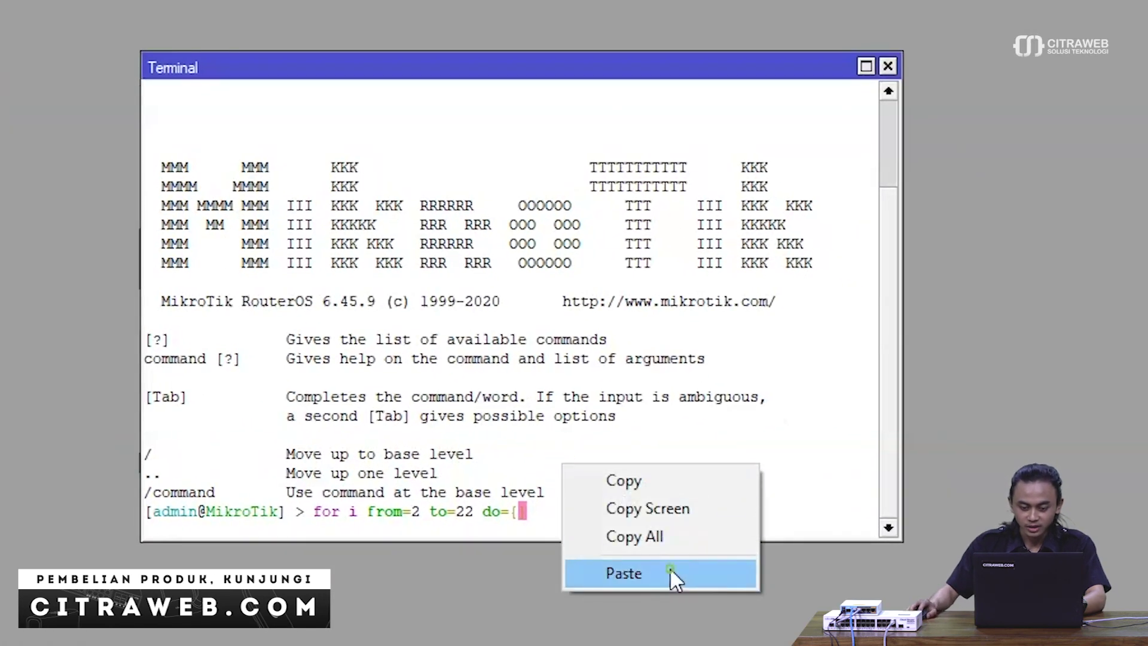
left_click(669, 571)
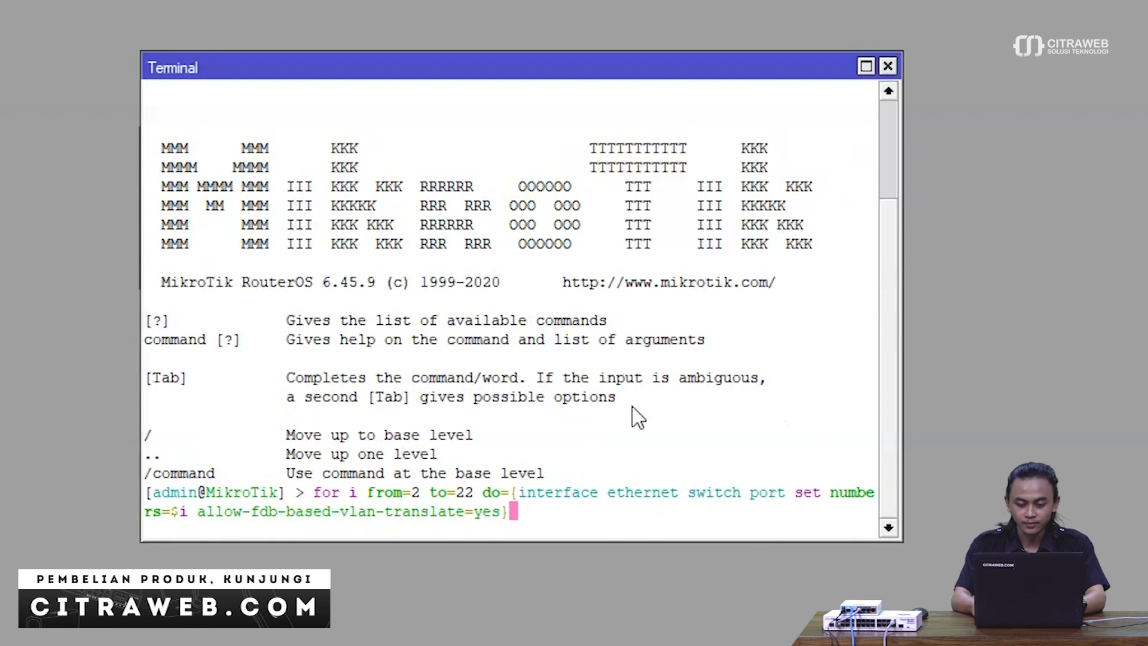
key("Return")
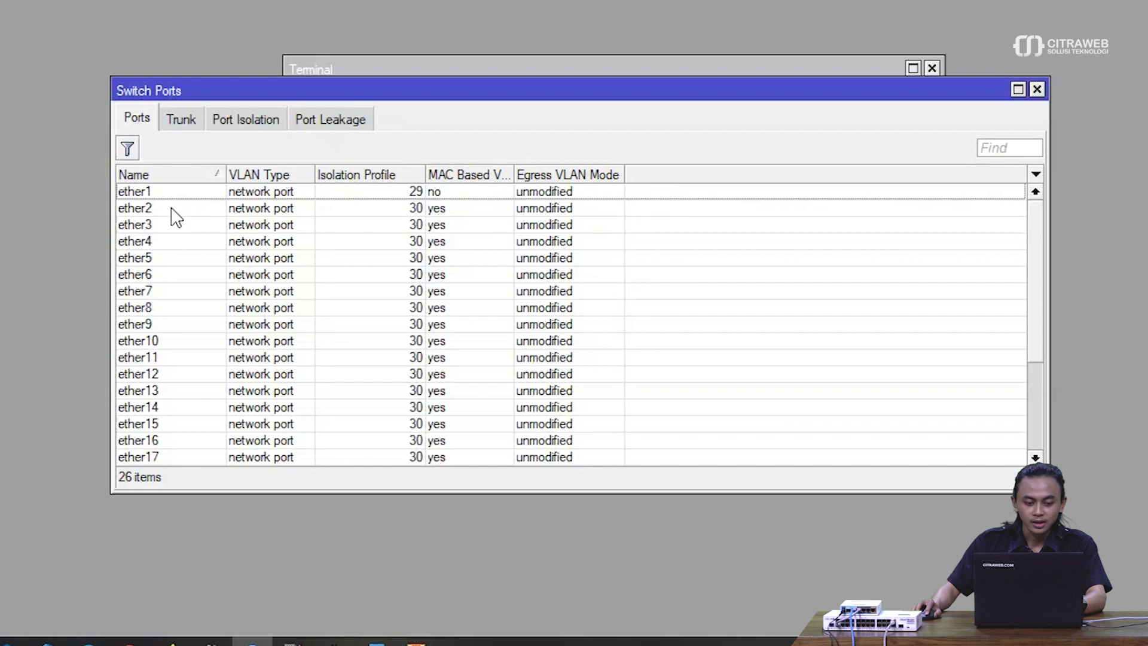
left_click(11, 226)
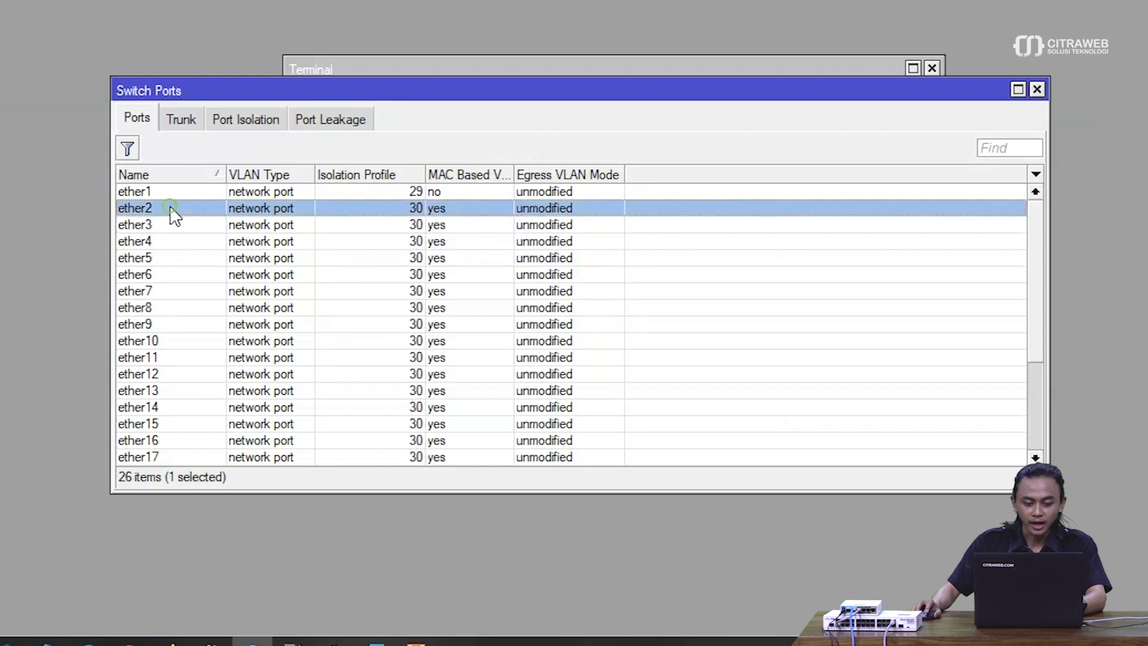
scroll(272, 281, "down", 3)
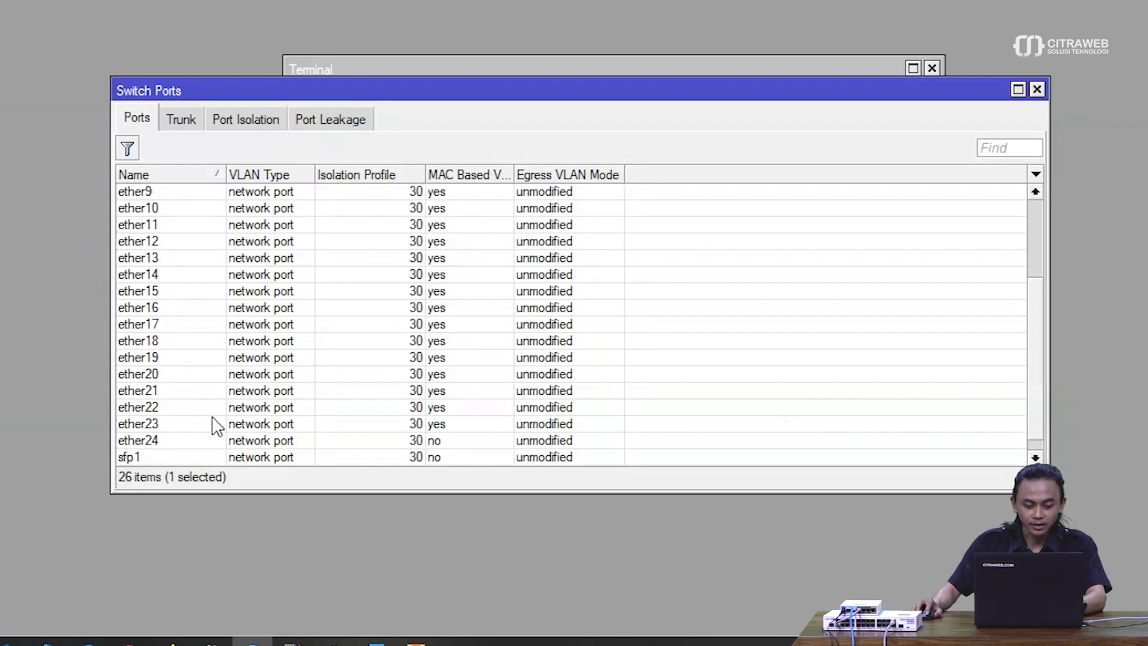
left_click(201, 428, "shift")
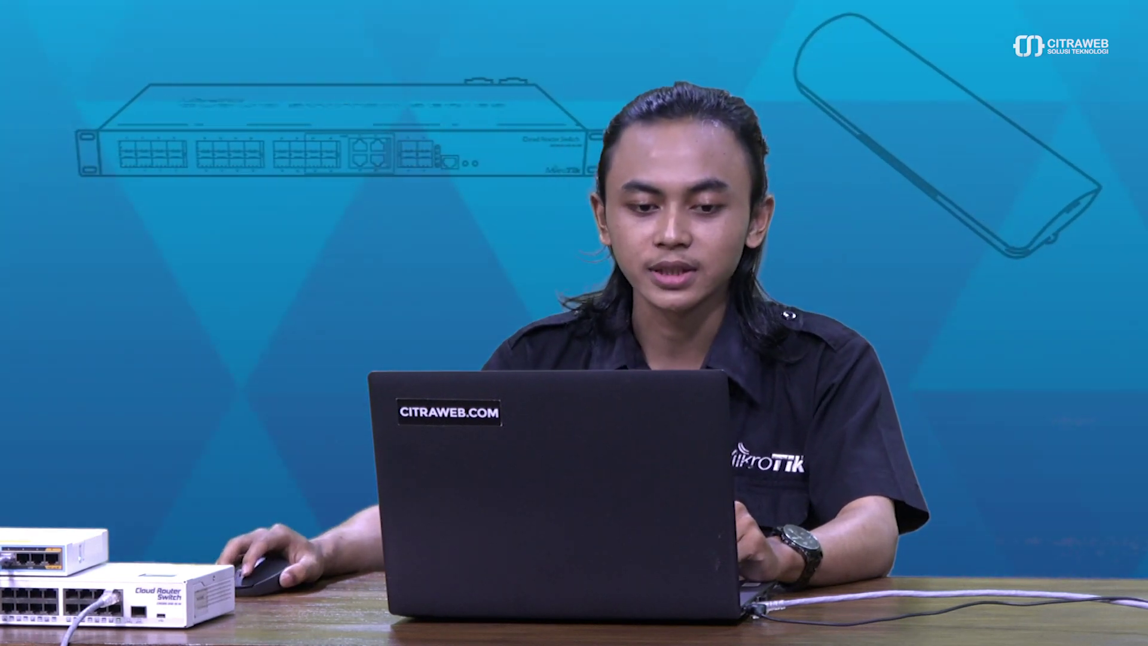
Step: Open the switch VLAN settings, close the switch port list, and add an egress VLAN tag entry for VLAN ID 100 with tagged port ether1
left_click(88, 157)
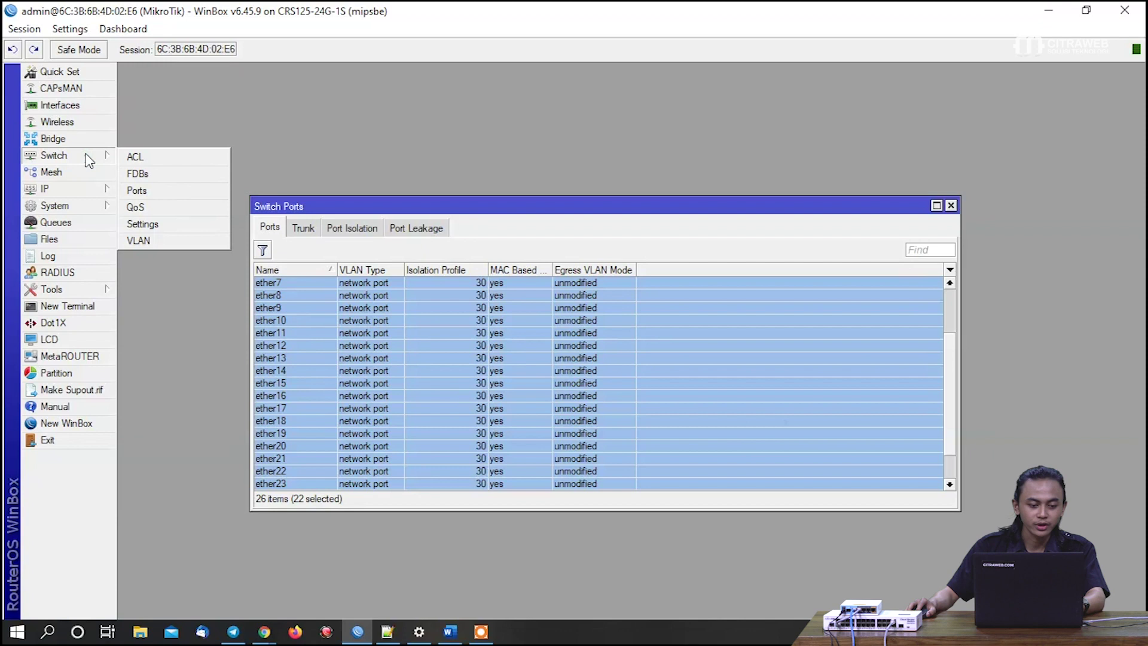
left_click(203, 241)
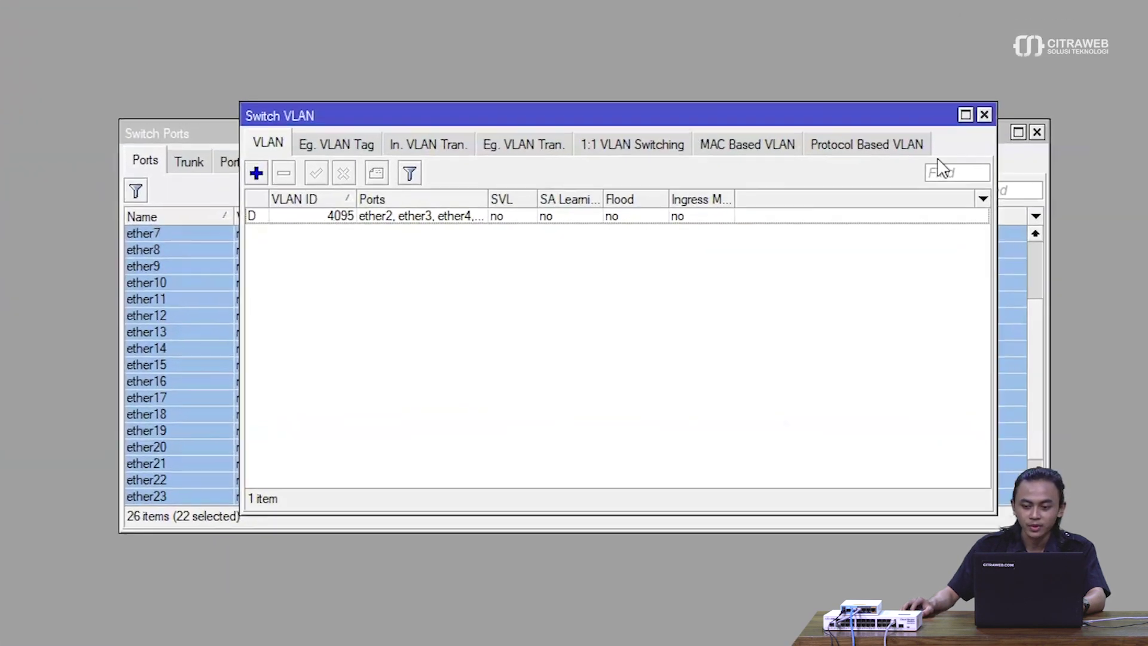
left_click(1036, 131)
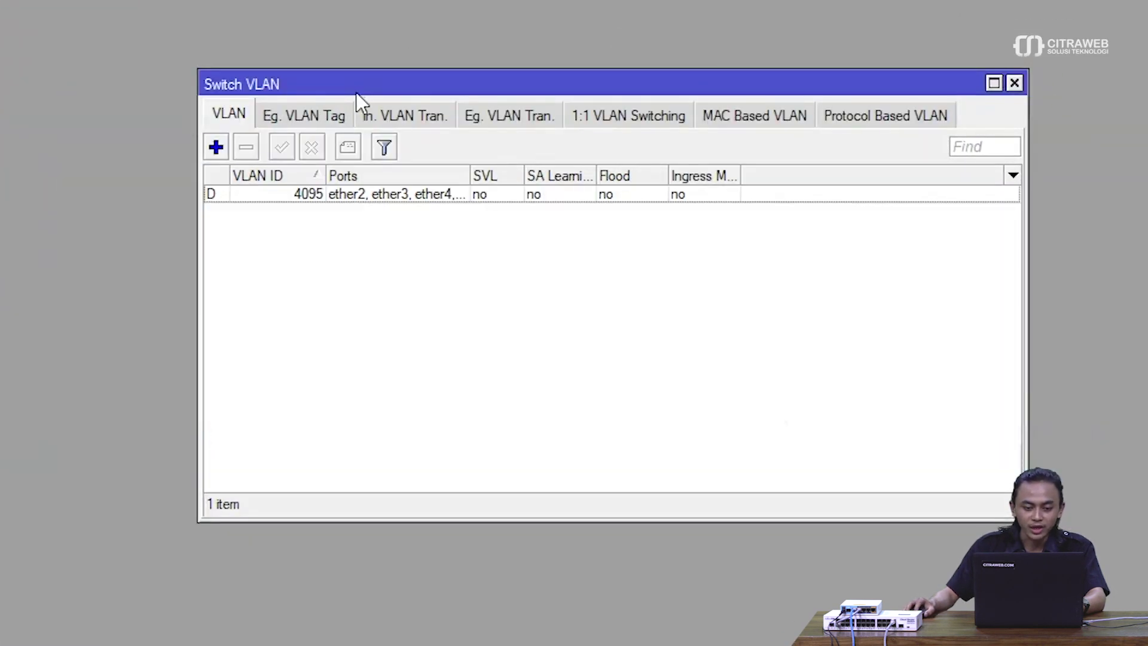
left_click(330, 114)
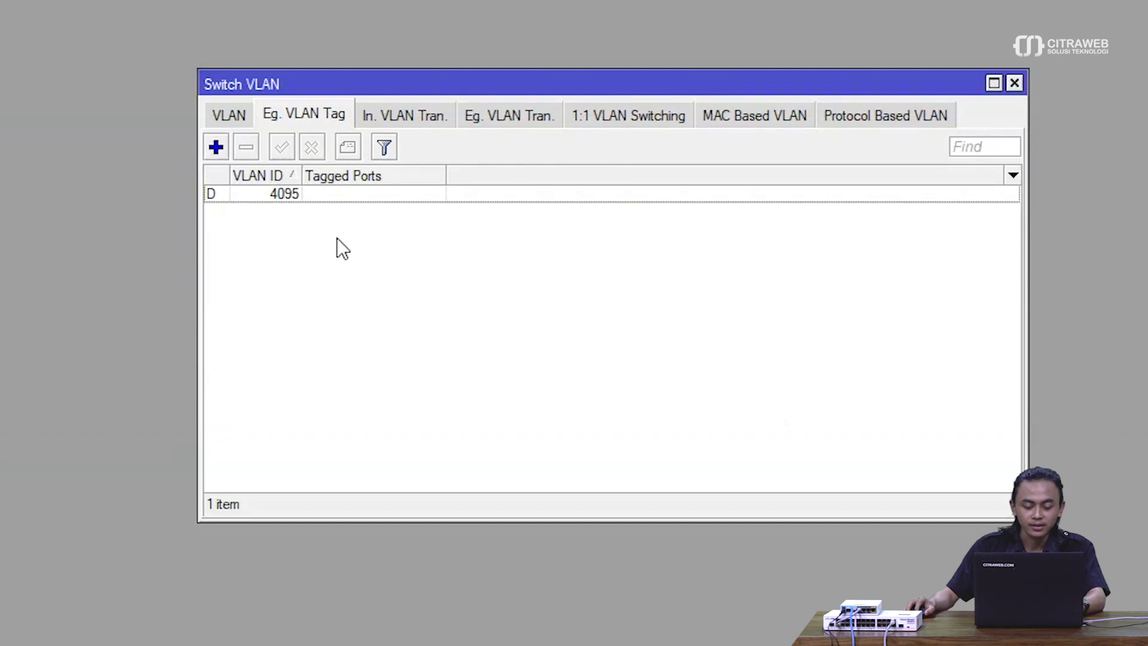
left_click(216, 147)
type("100")
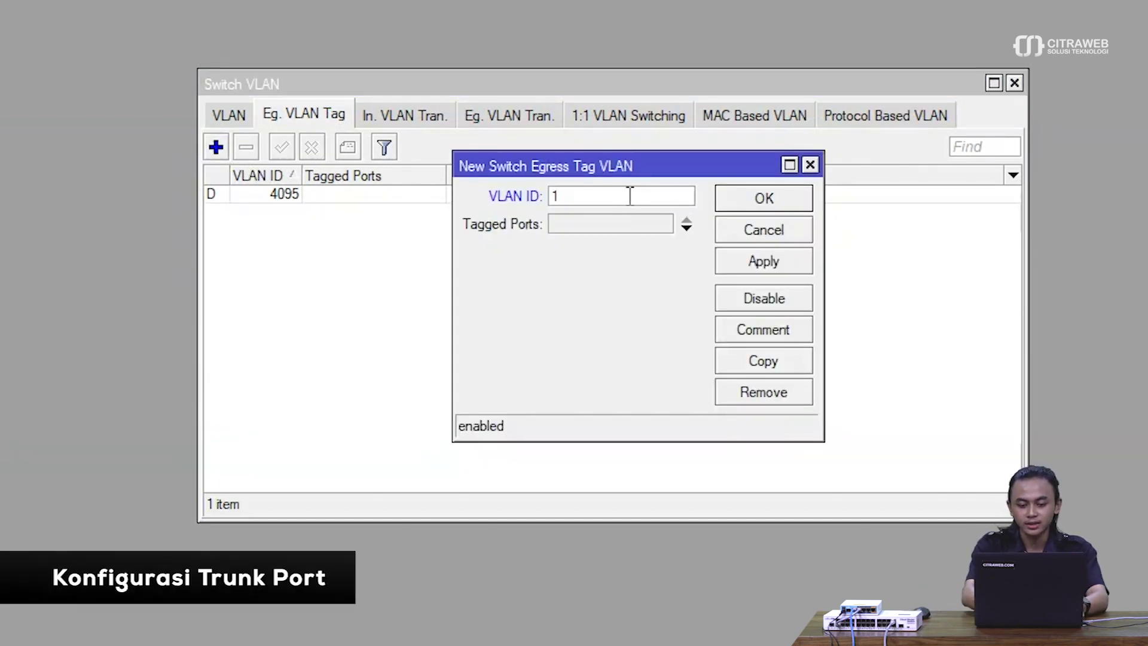
left_click(583, 222)
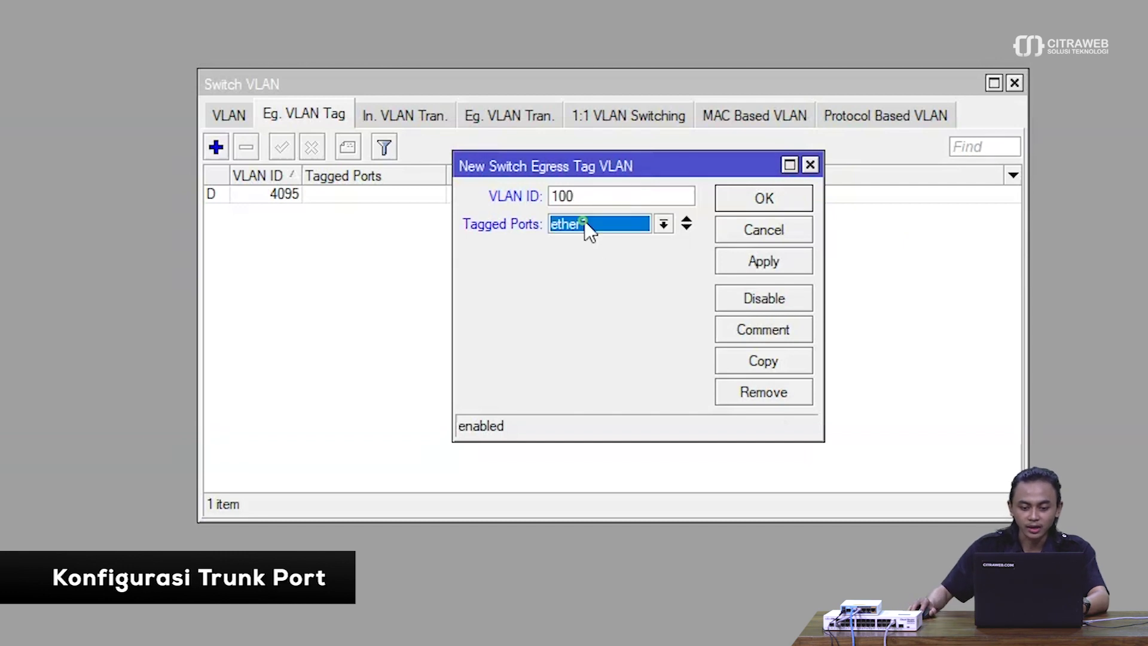
left_click(764, 264)
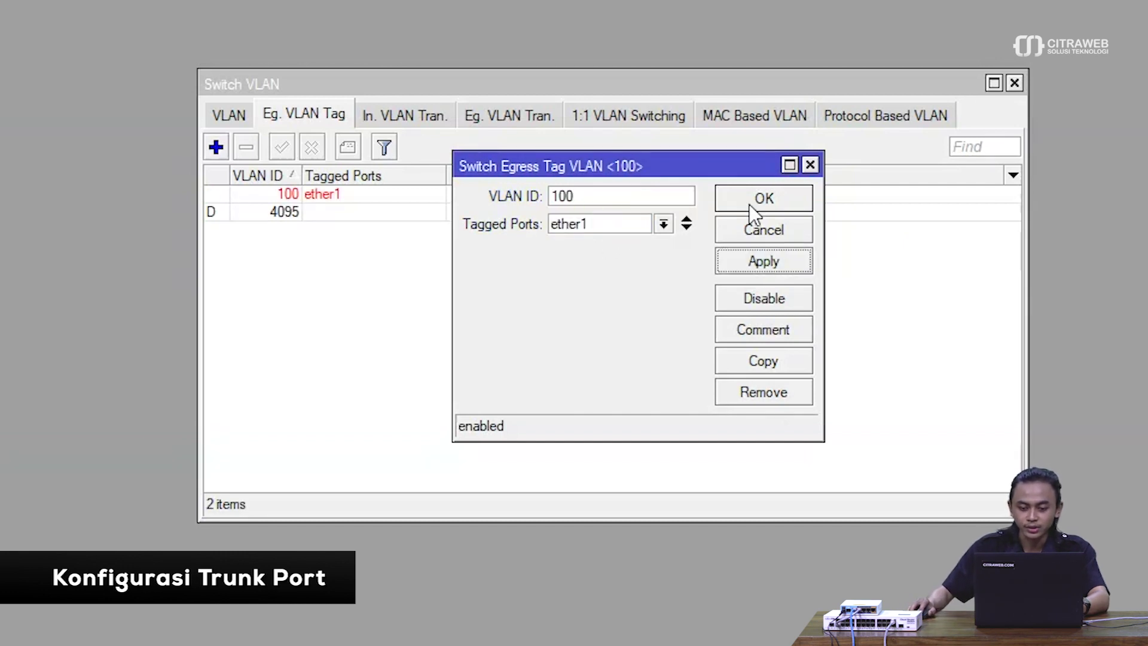
left_click(760, 204)
Step: Add a second egress VLAN tag entry with VLAN ID 200 and tagged port ether1
left_click(217, 149)
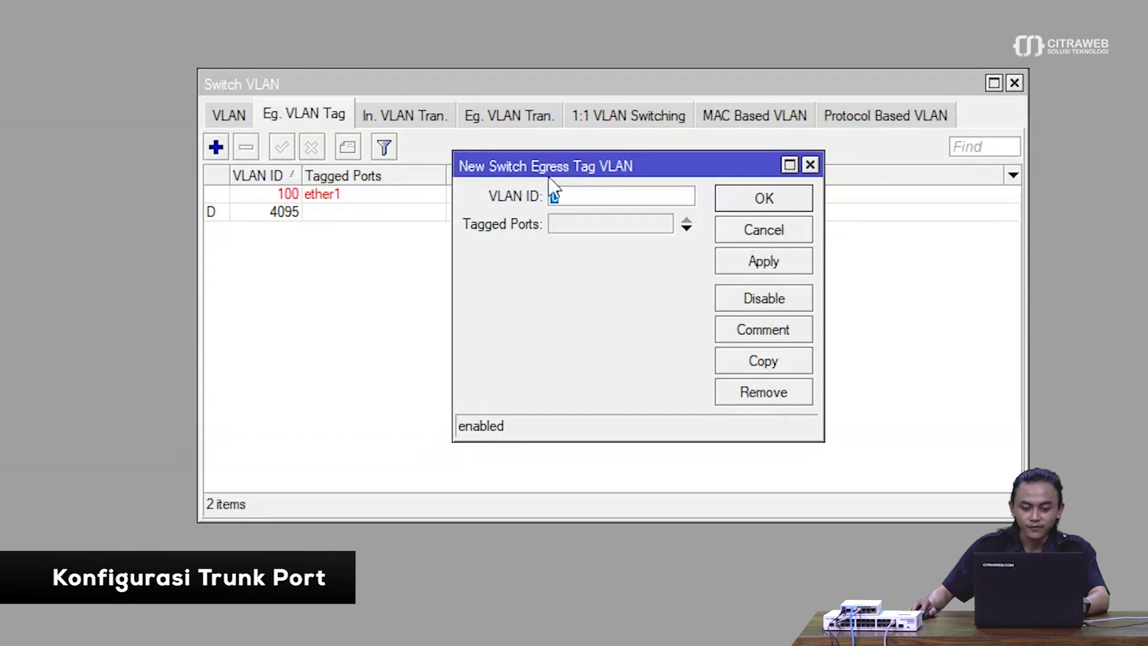
type("200")
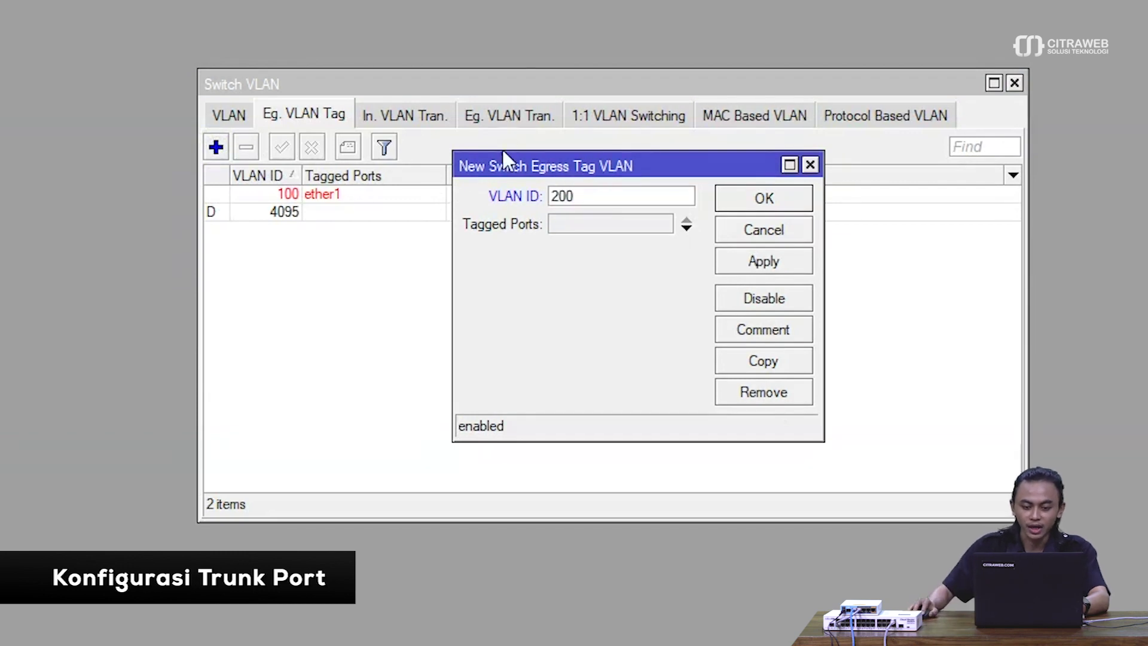
left_click(583, 224)
left_click(771, 262)
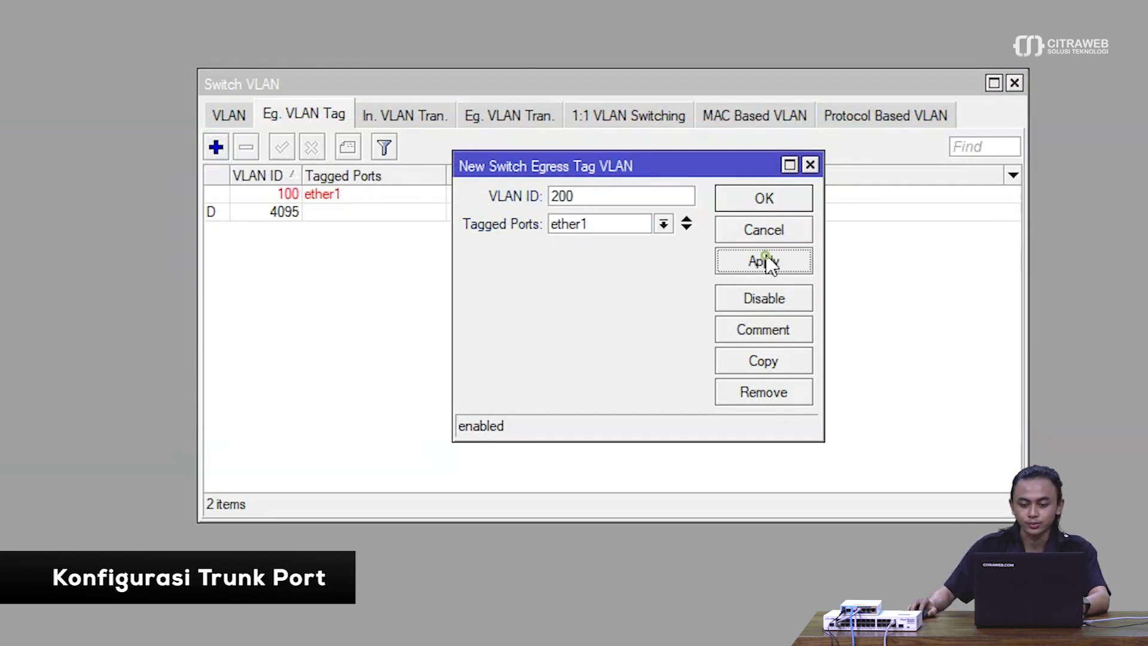
left_click(745, 205)
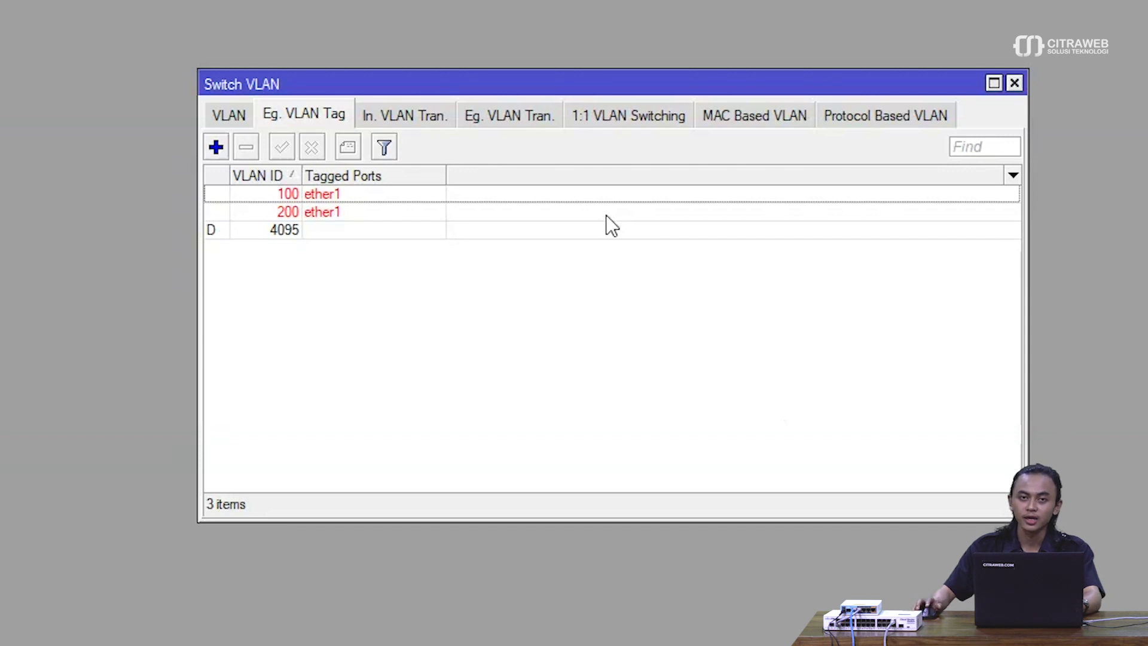
Step: Show the switch's MAC-based VLAN list, switch to a new Command Prompt and run "ipconfig /all"
left_click(770, 112)
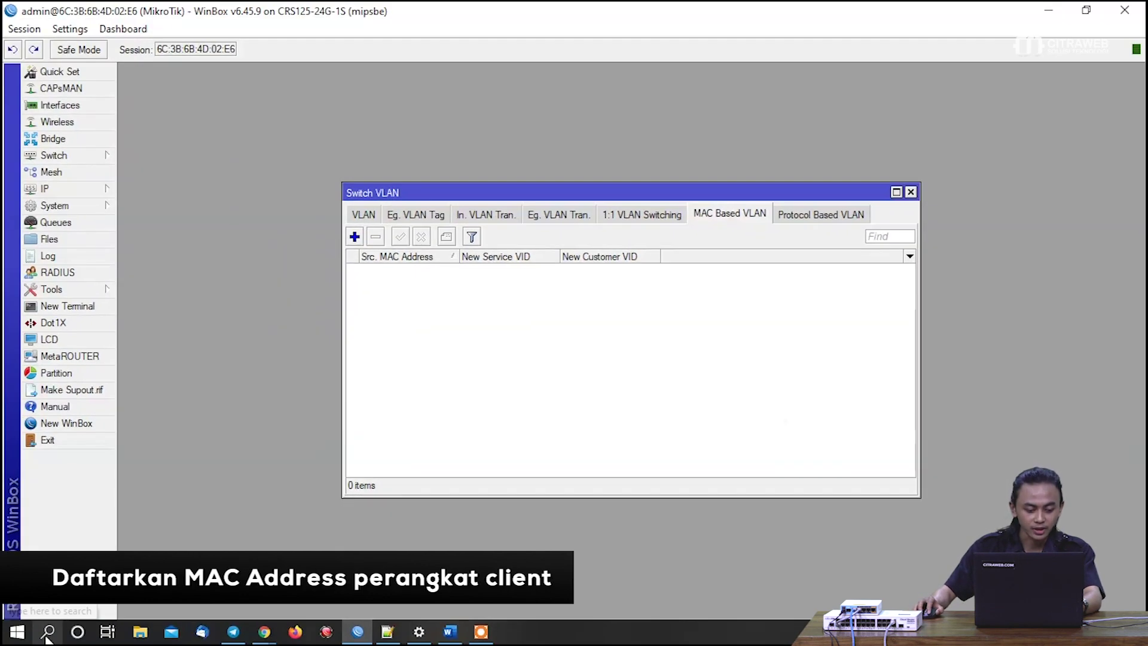
left_click(18, 640)
type("cmd")
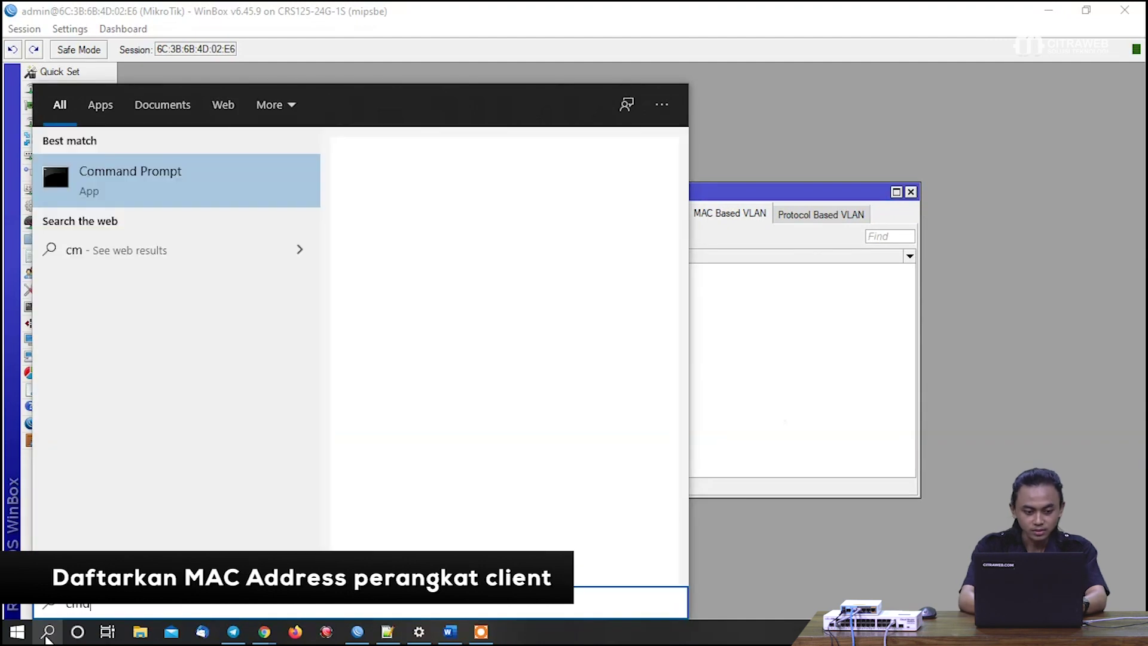
key("Return")
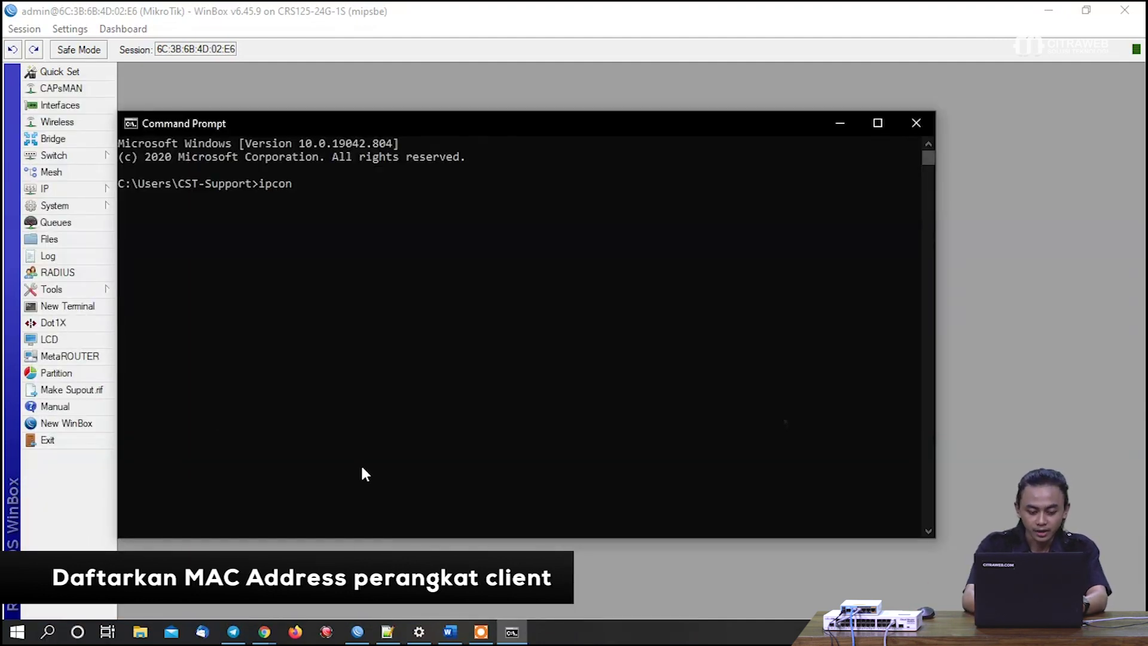
type("ipconfig /al")
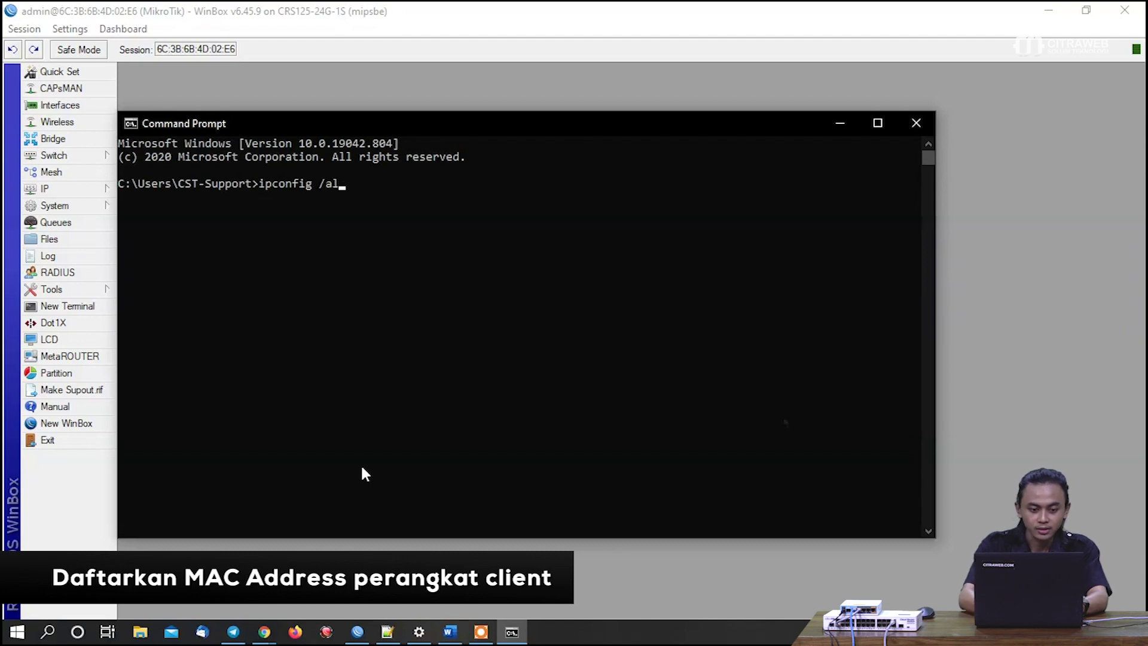
type("l")
key("Return")
Step: Copy the physical address of the Realtek Ethernet adapter from the output and minimize the Command Prompt
scroll(362, 382, "up", 4)
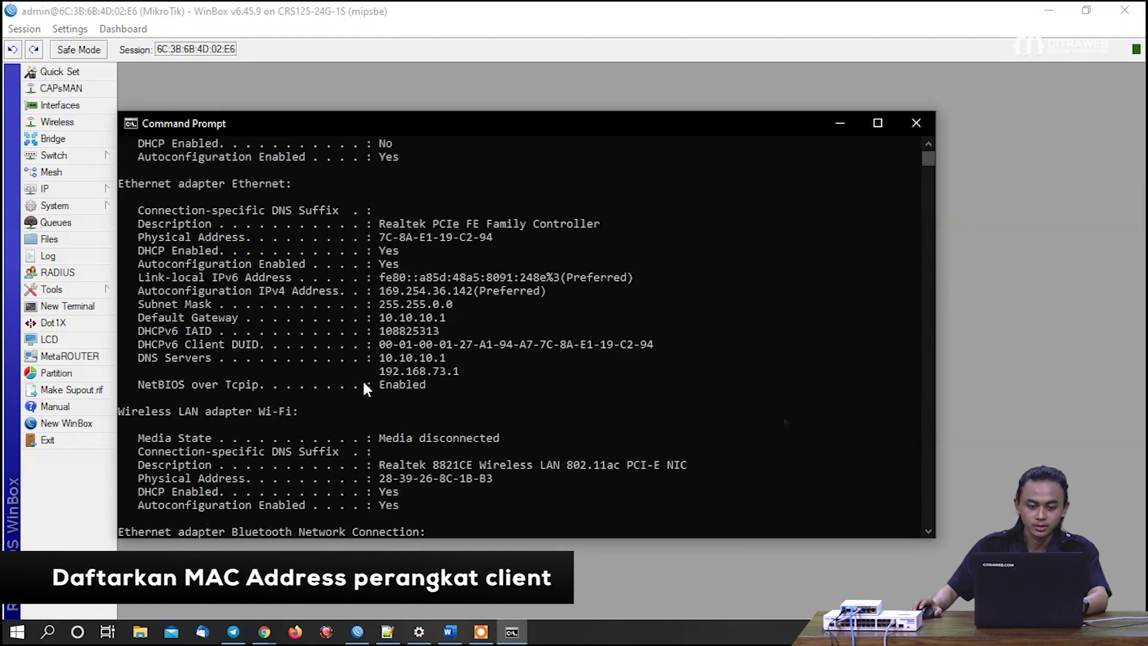
scroll(363, 382, "up", 1)
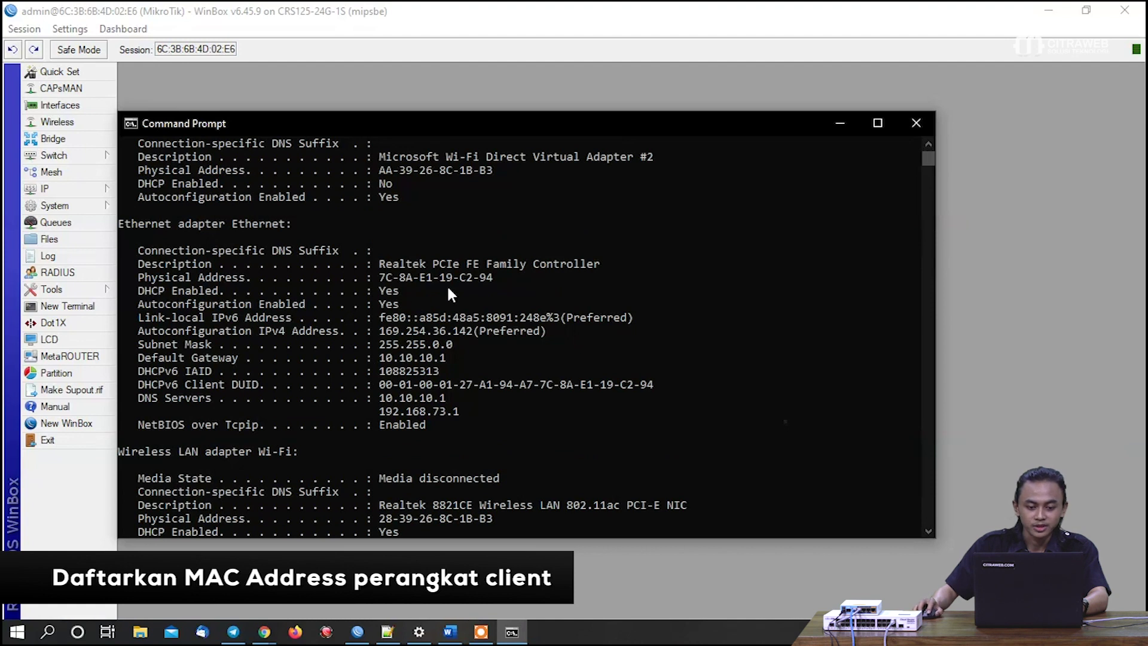
left_click_drag(494, 278, 389, 286)
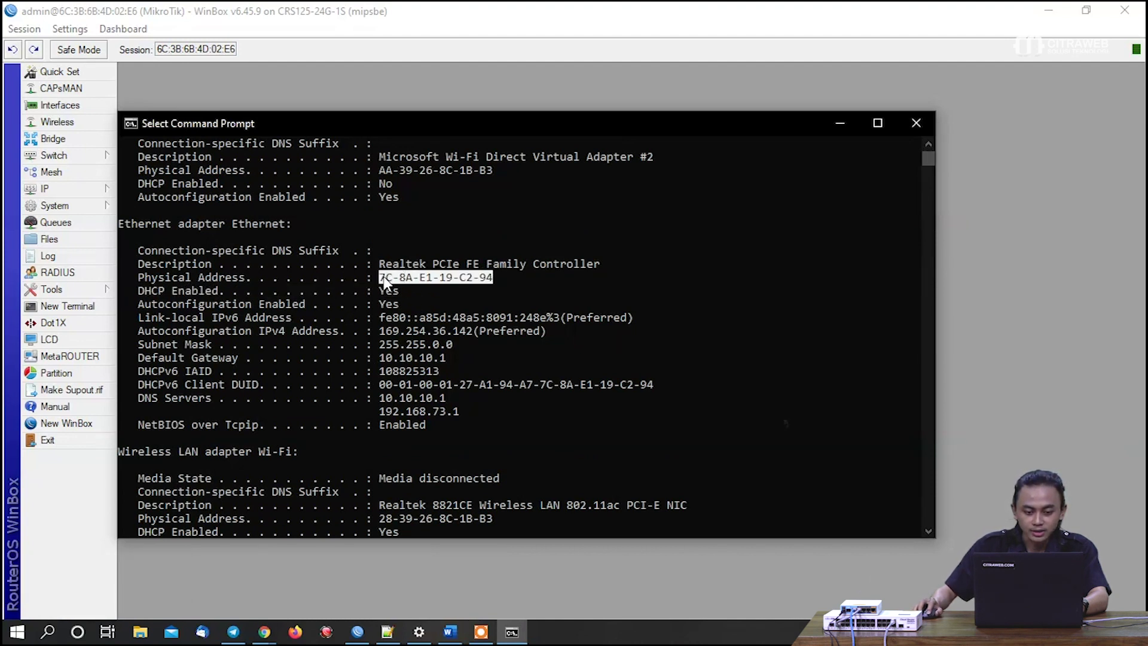
right_click(434, 275)
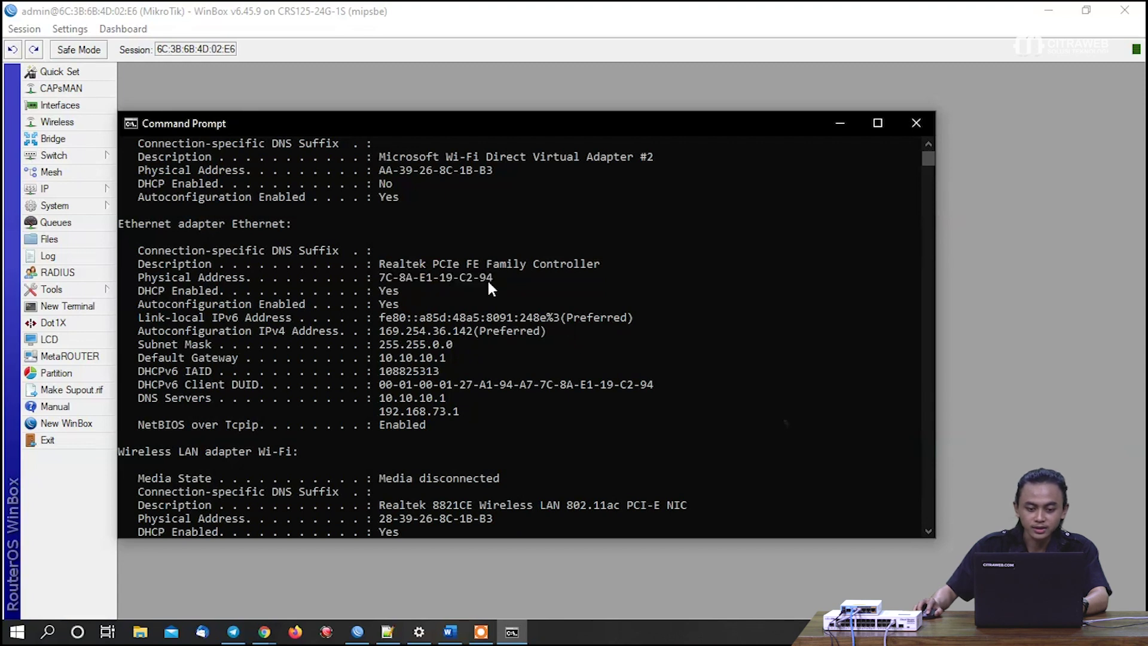
left_click(838, 122)
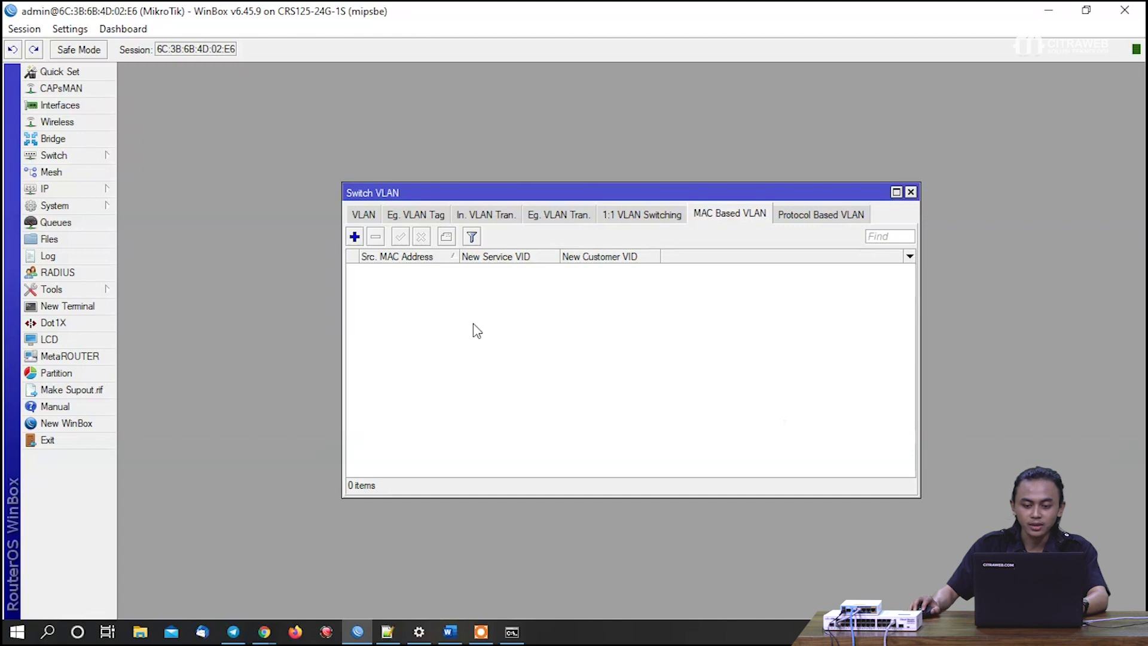
Step: Start a new MAC-based VLAN entry in WinBox with the copied source address, replacing its hyphens with colons to read 7C:8A:E1:19:C2:94
left_click(354, 236)
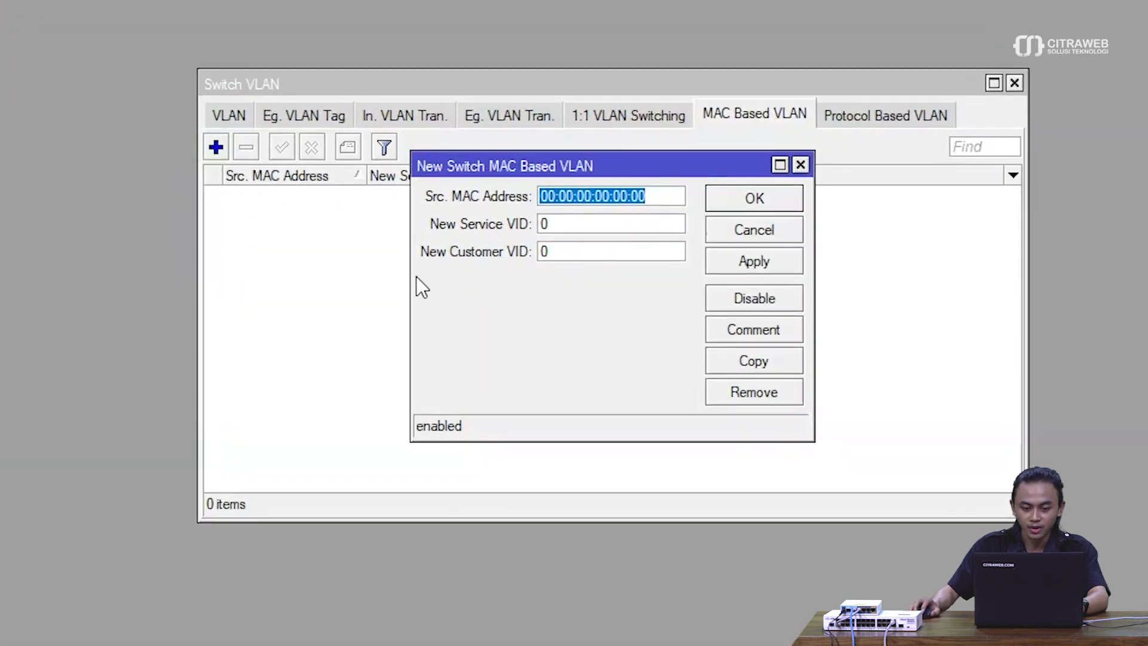
type("7C-8A-E1-19-C2-94")
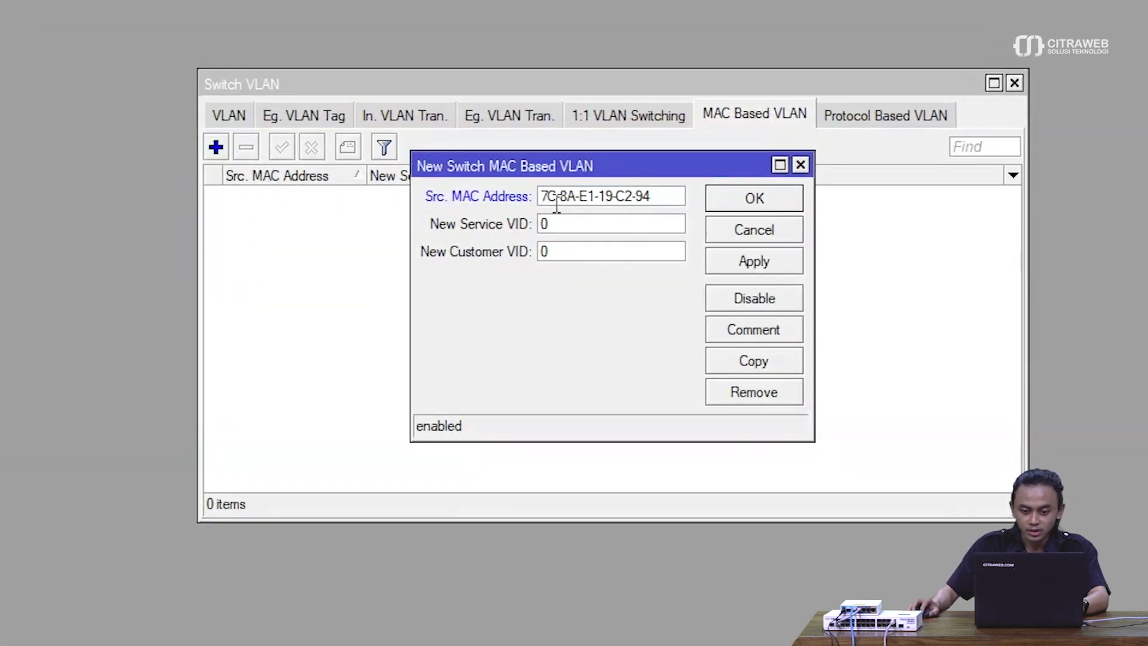
left_click(560, 202)
key("BackSpace")
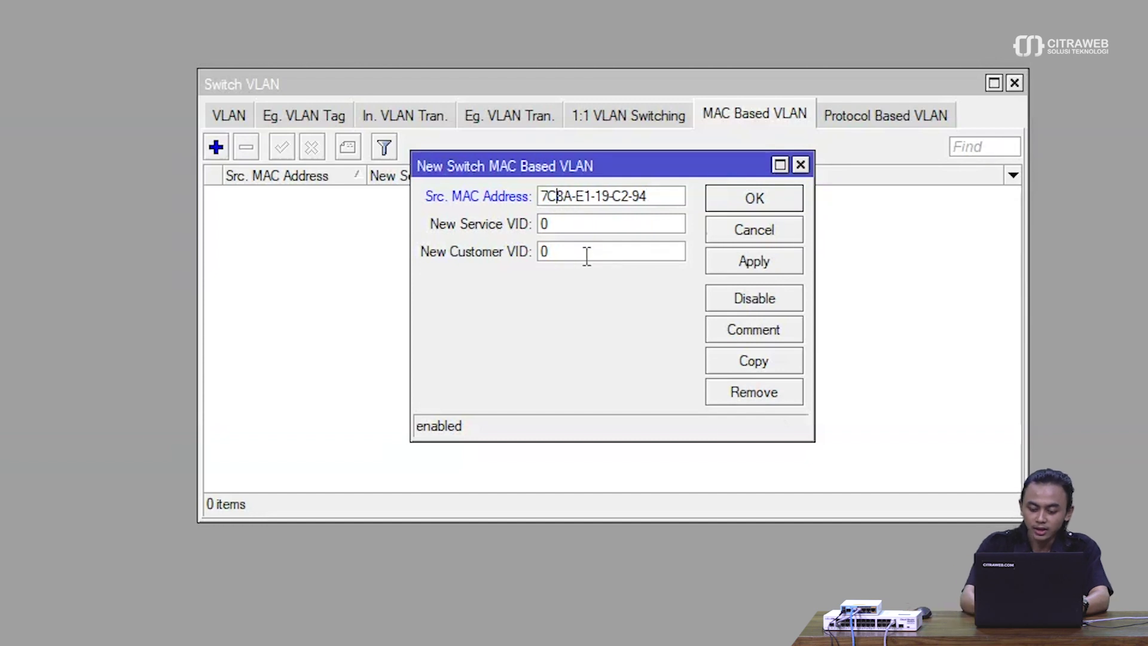
type(":")
key("Right")
key("Right")
key("BackSpace")
type(":")
key("Right")
key("Right")
key("Delete")
type(":")
key("Right")
key("Right")
key("Delete")
type(":")
key("Right")
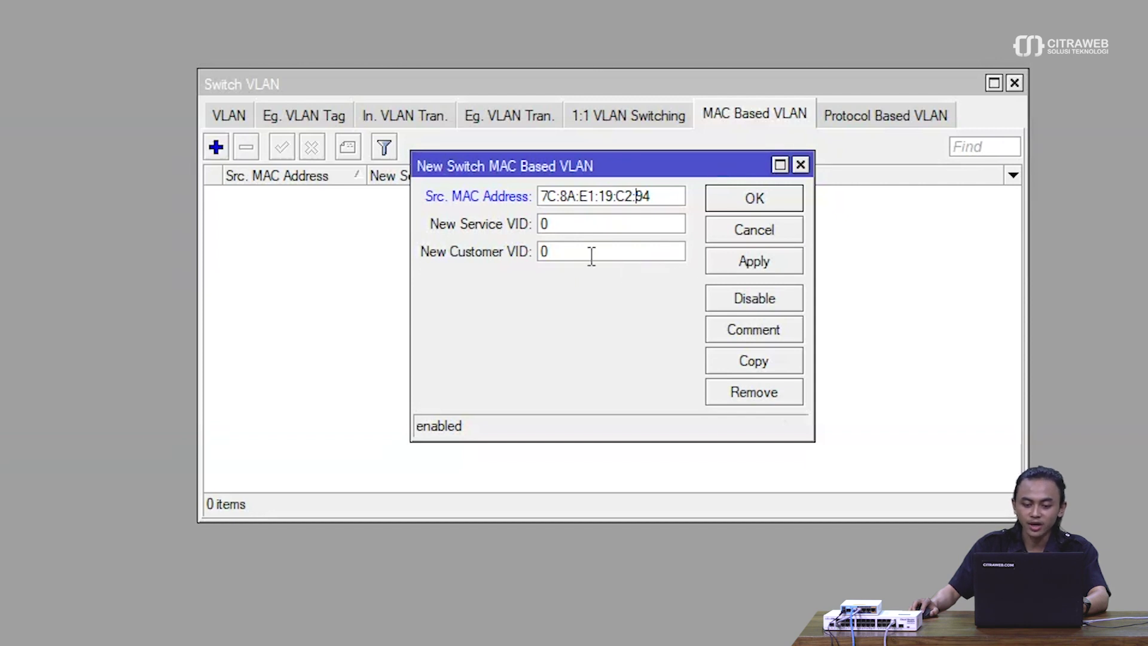
Step: Set the entry's New Customer VID to 100 and save it
left_click_drag(591, 252, 437, 262)
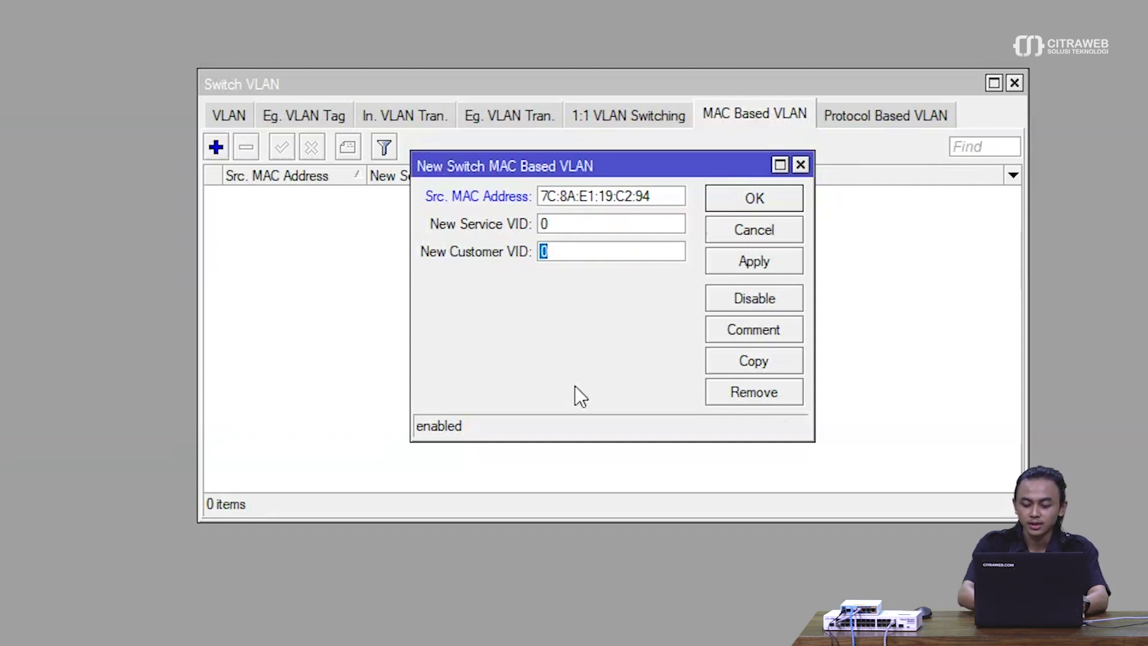
type("100")
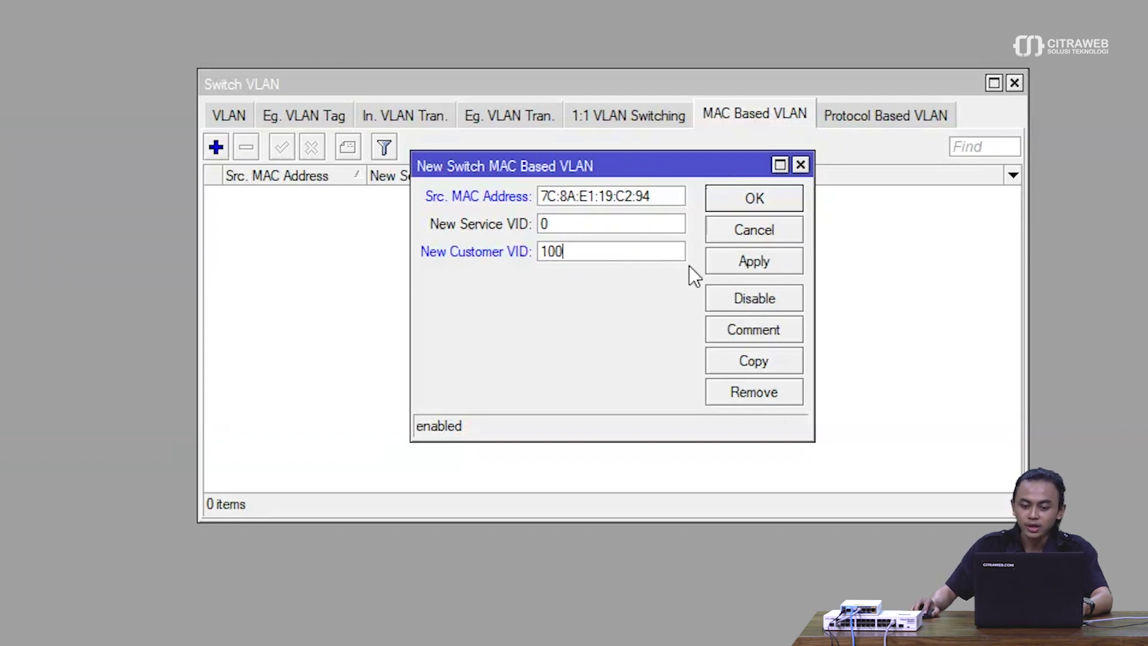
left_click(761, 269)
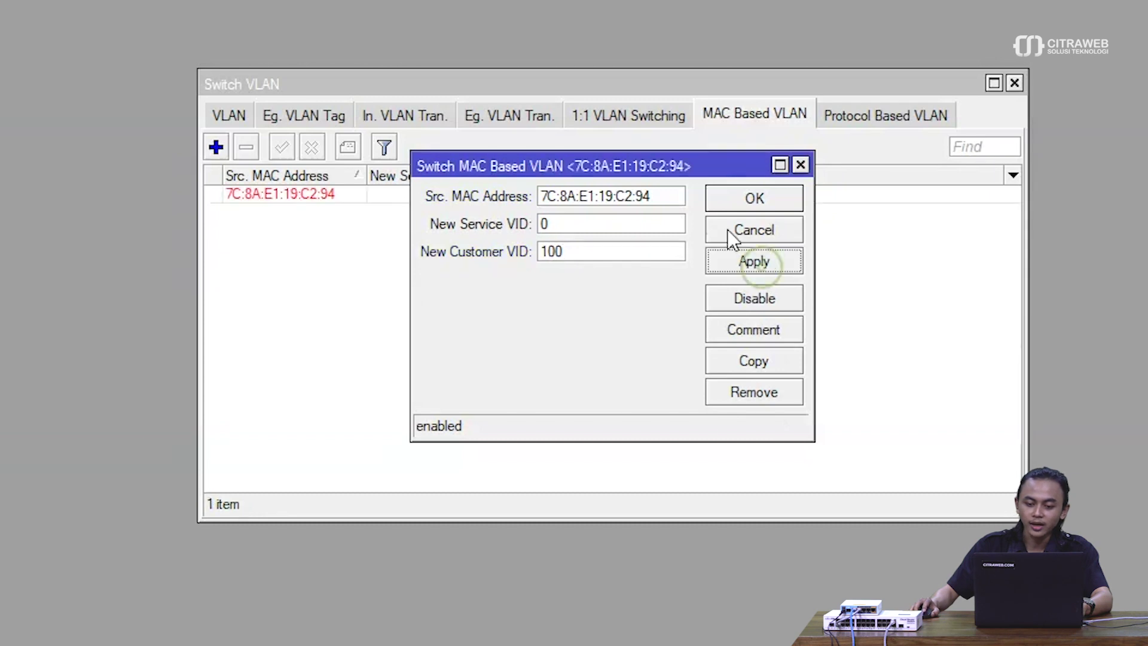
left_click(750, 202)
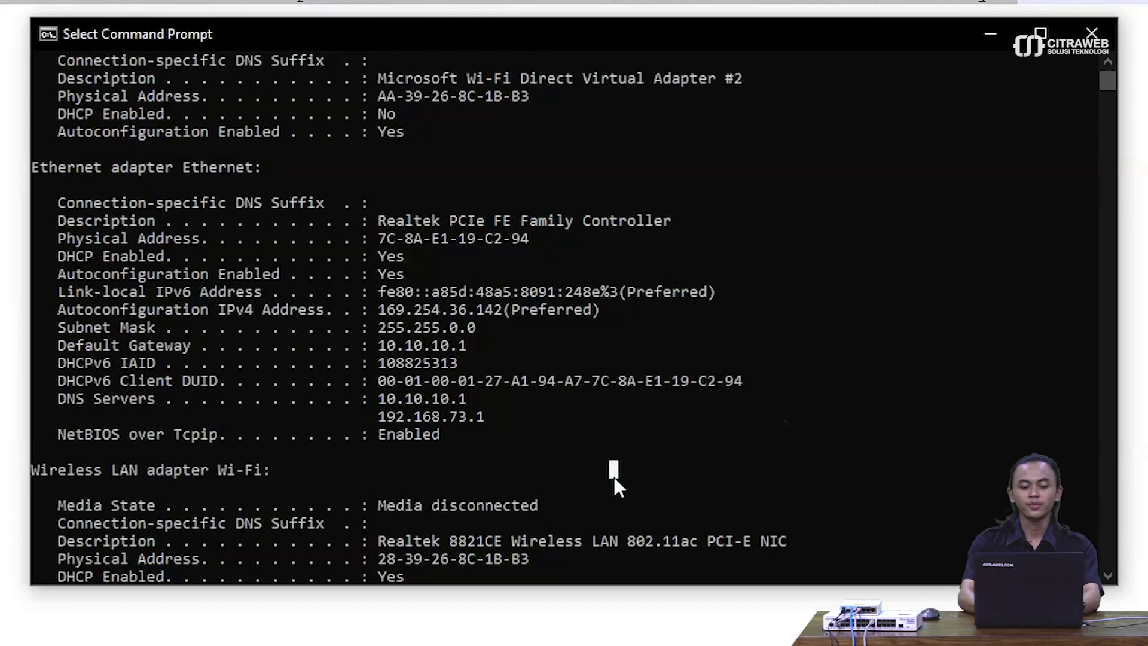
Step: In Command Prompt, run "ipconfig" to check the Ethernet adapter's IP address and gateway
key("Escape")
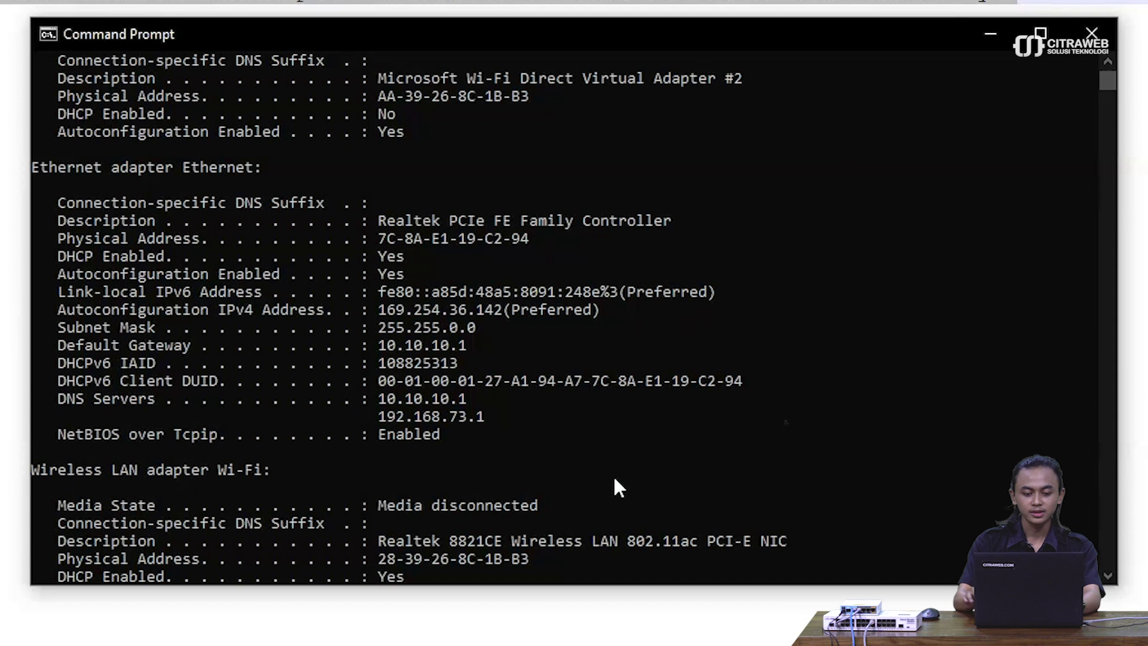
scroll(615, 479, "down", 11)
type("ip")
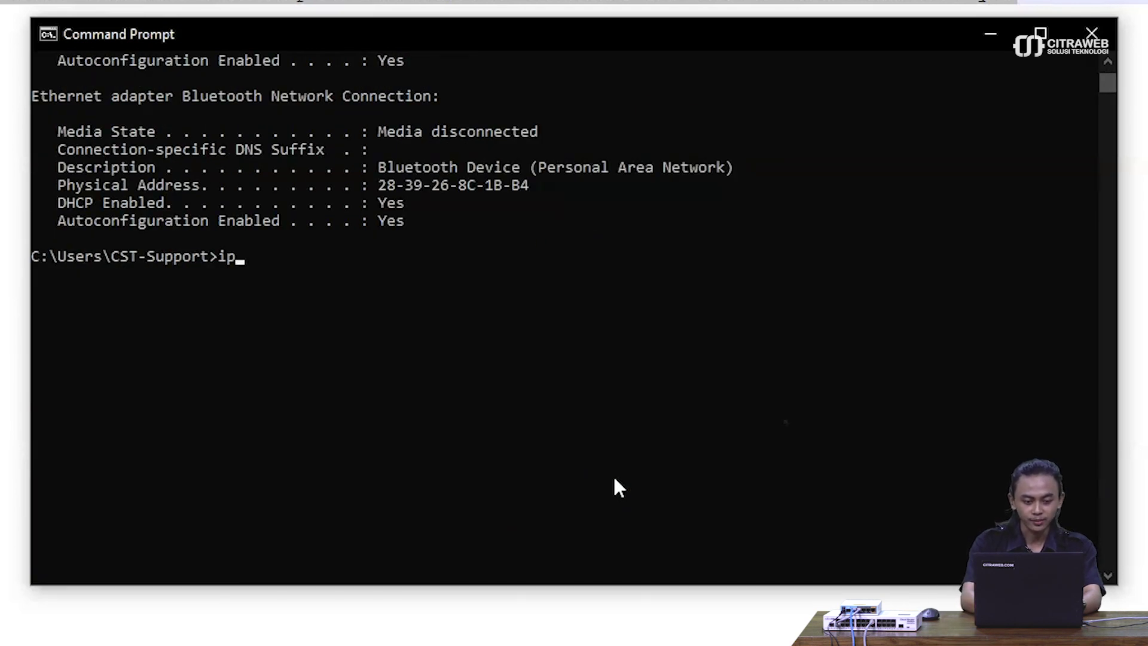
type("confi")
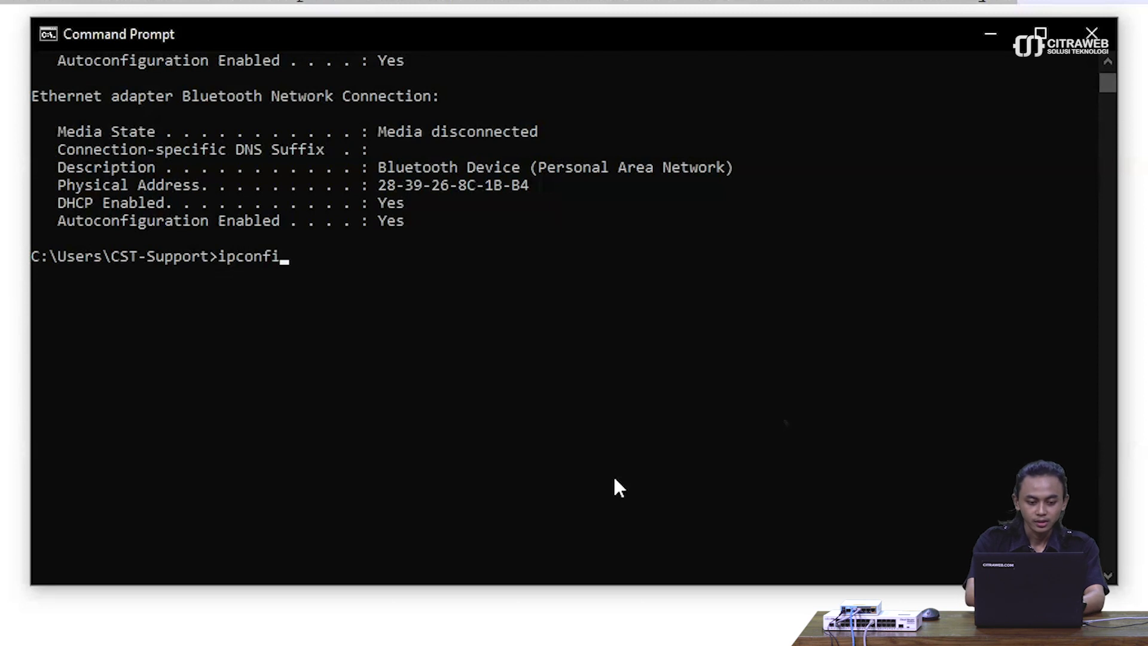
type("g")
key("Return")
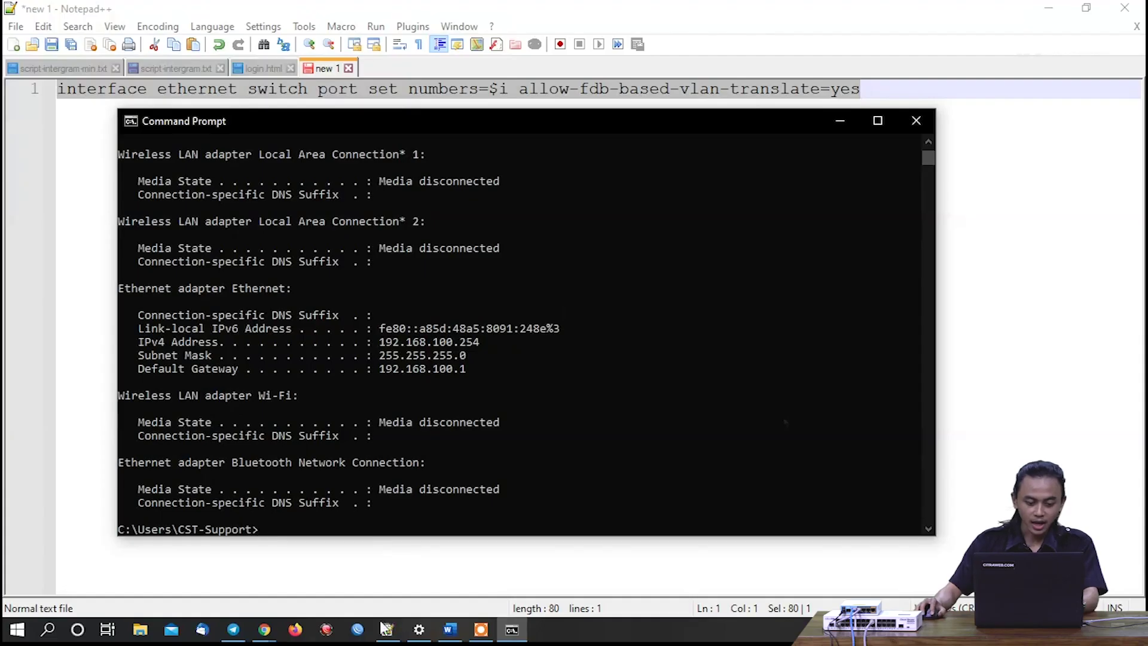
Step: Switch to WinBox, connect to the neighboring CRS125-24G-1S by its MAC address 6C:3B:6B:4D:02:DE, and maximize the session window
left_click(358, 629)
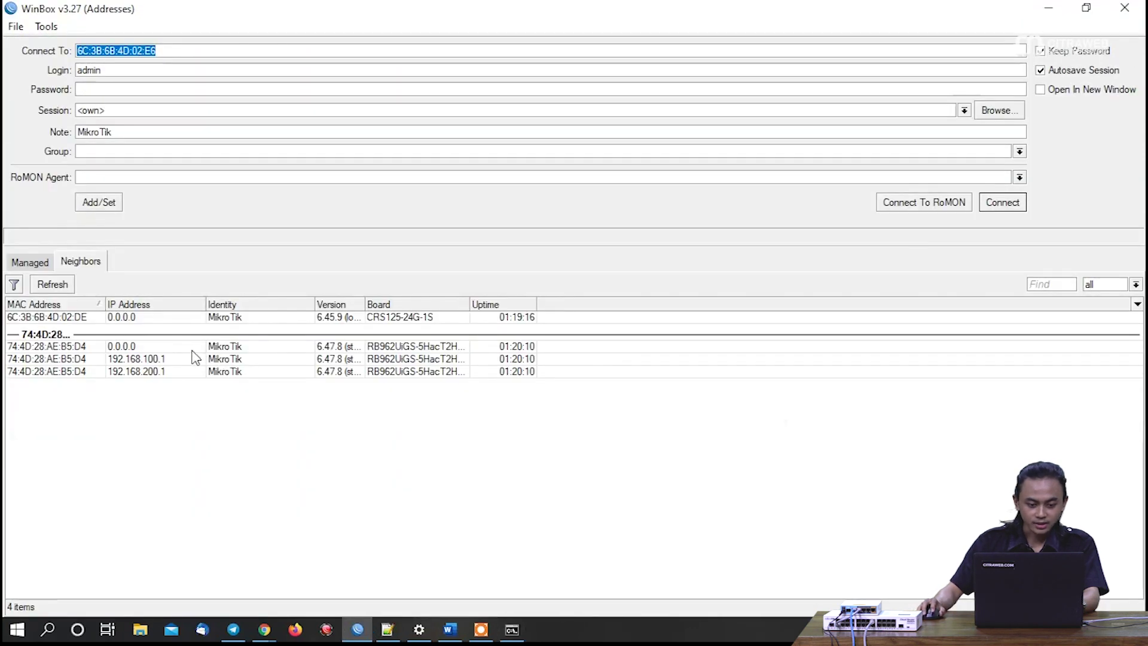
left_click(90, 304)
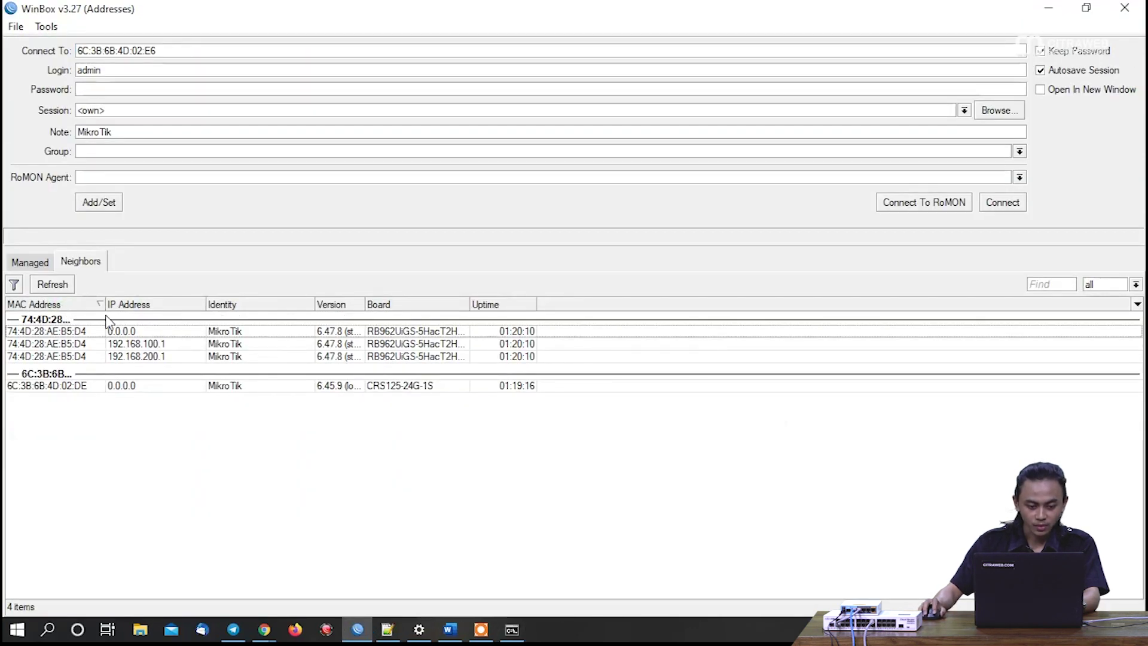
left_click(71, 386)
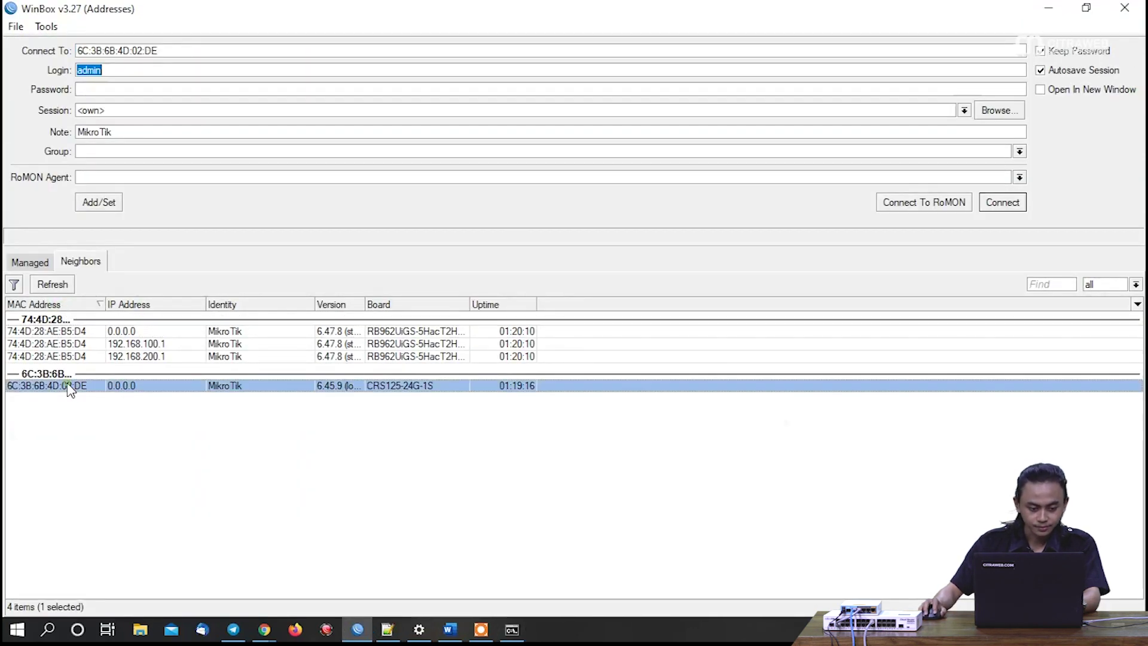
left_click(1002, 203)
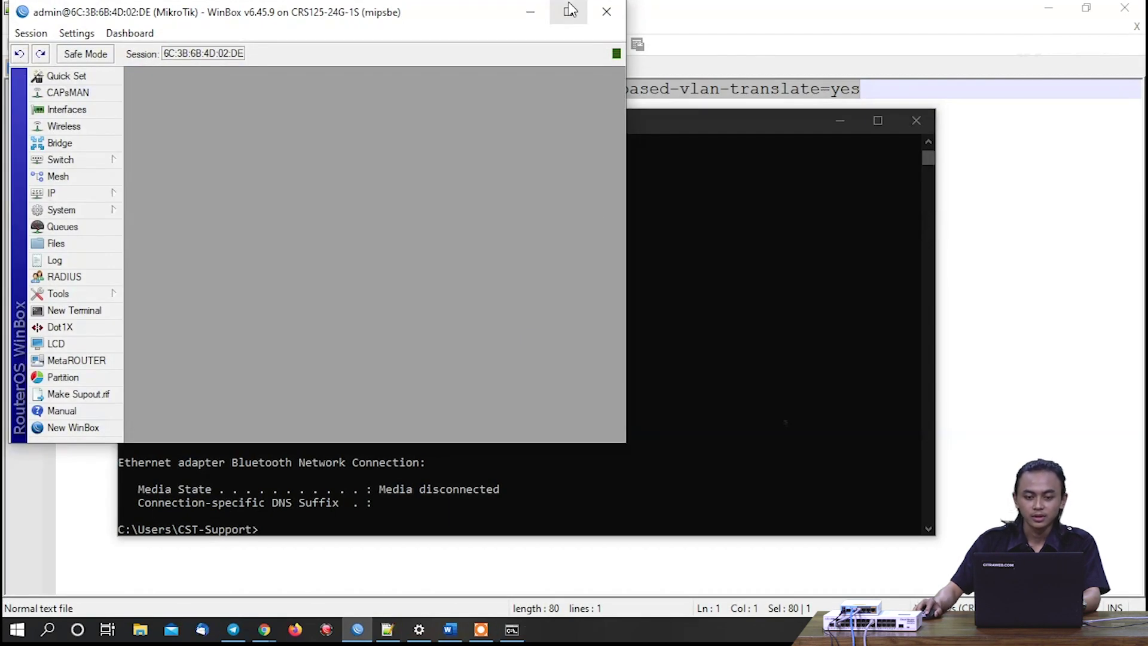
left_click(569, 10)
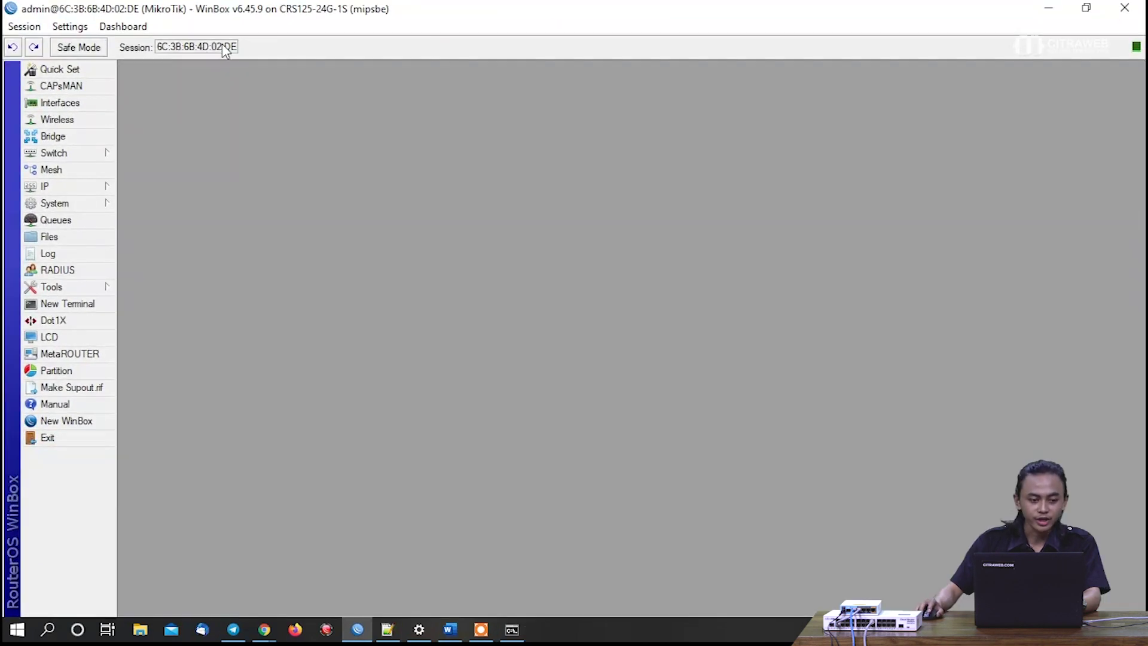
Step: Set the New Customer VID of the switch's MAC-based VLAN entry for 7C:8A:E1:19:C2:94 to 200 and save it
left_click(72, 154)
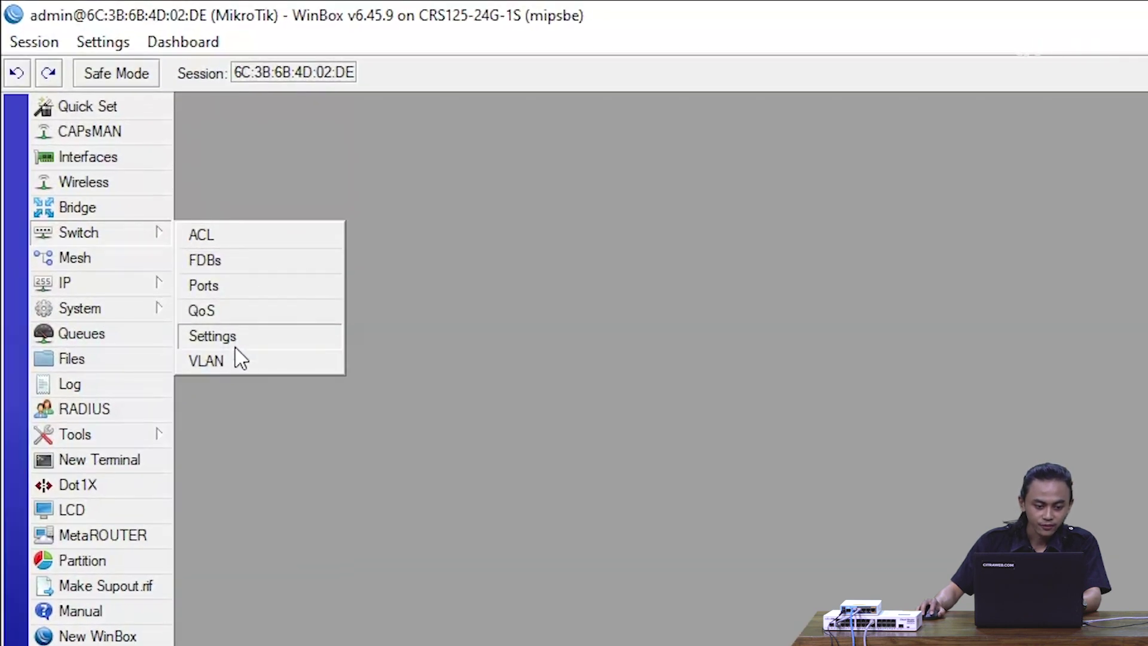
left_click(159, 237)
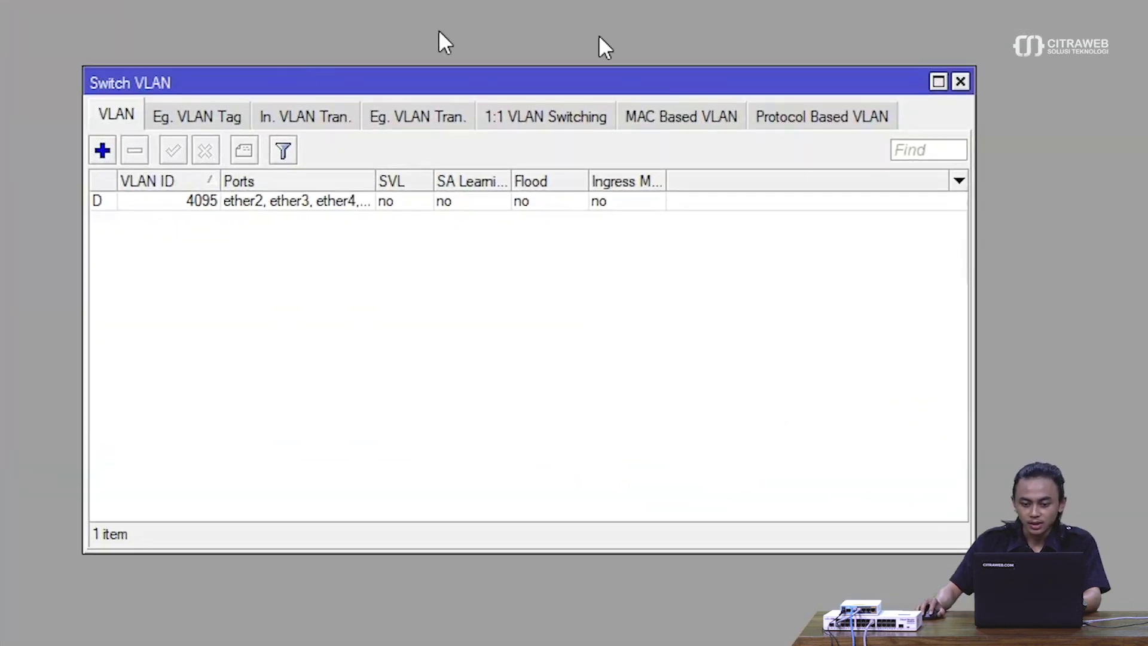
left_click(688, 127)
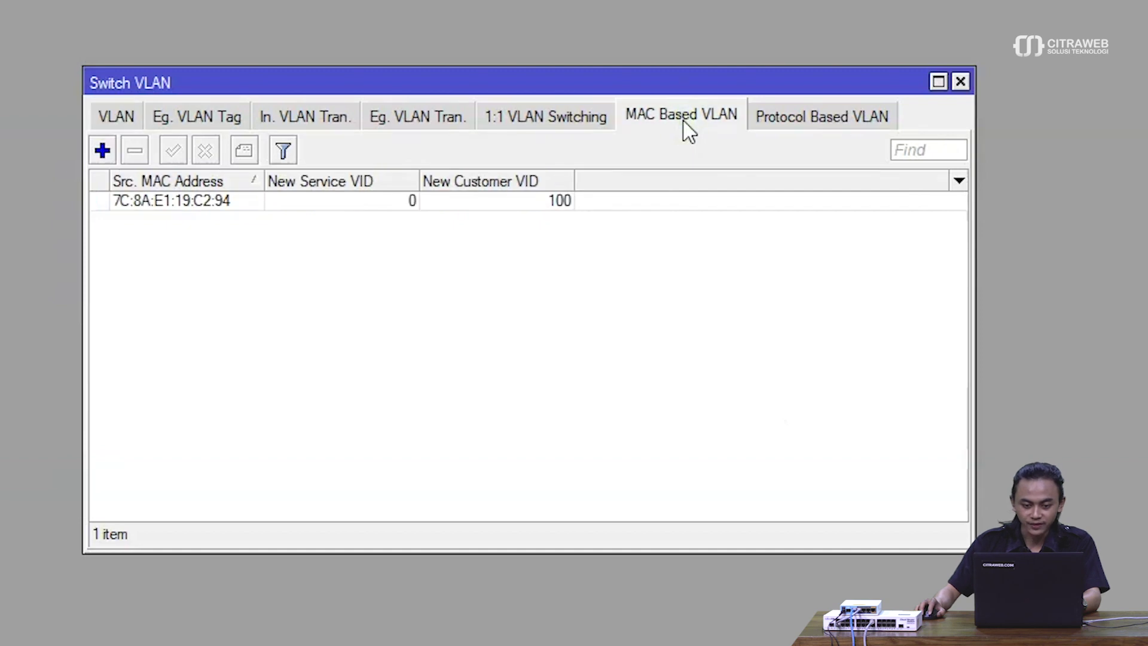
double_click(183, 202)
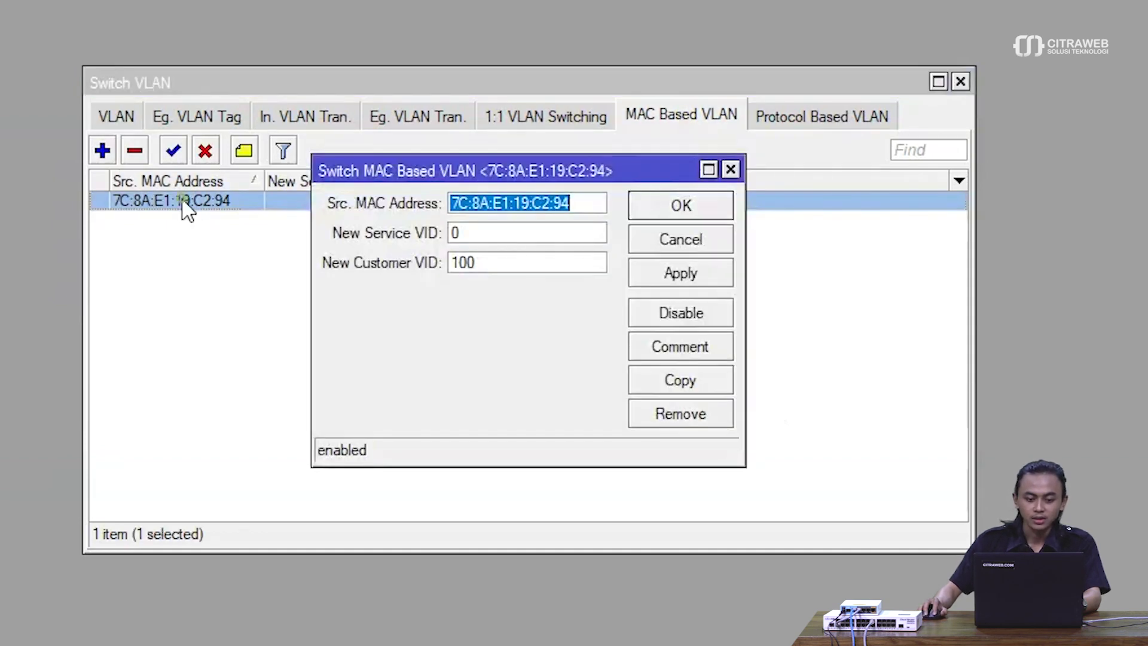
double_click(514, 272)
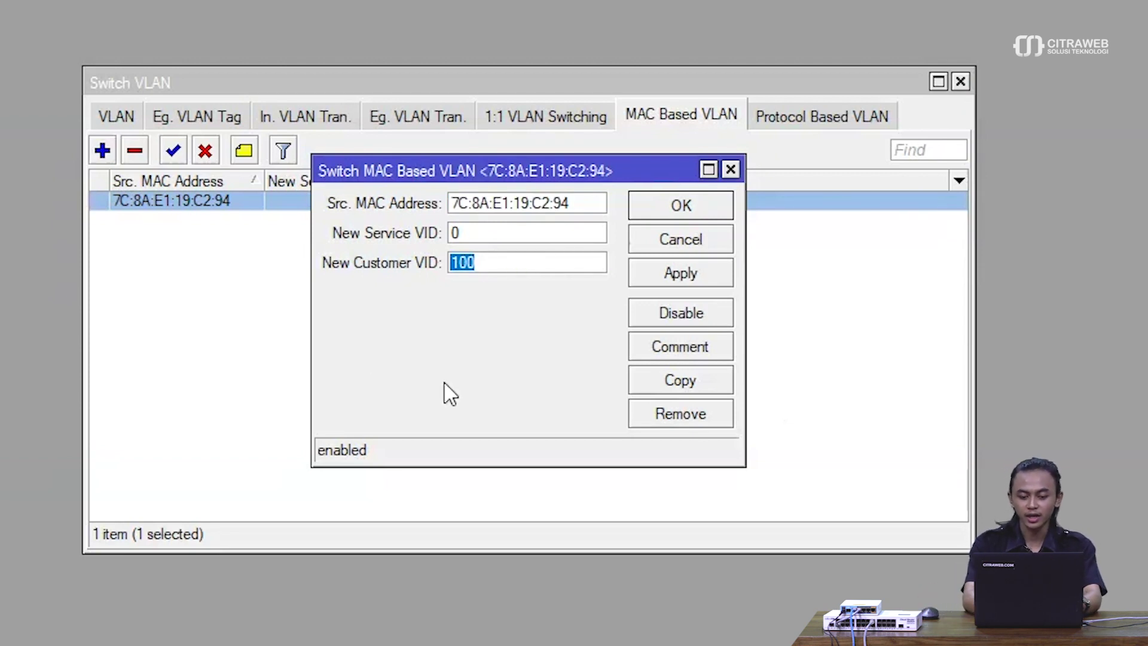
type("200")
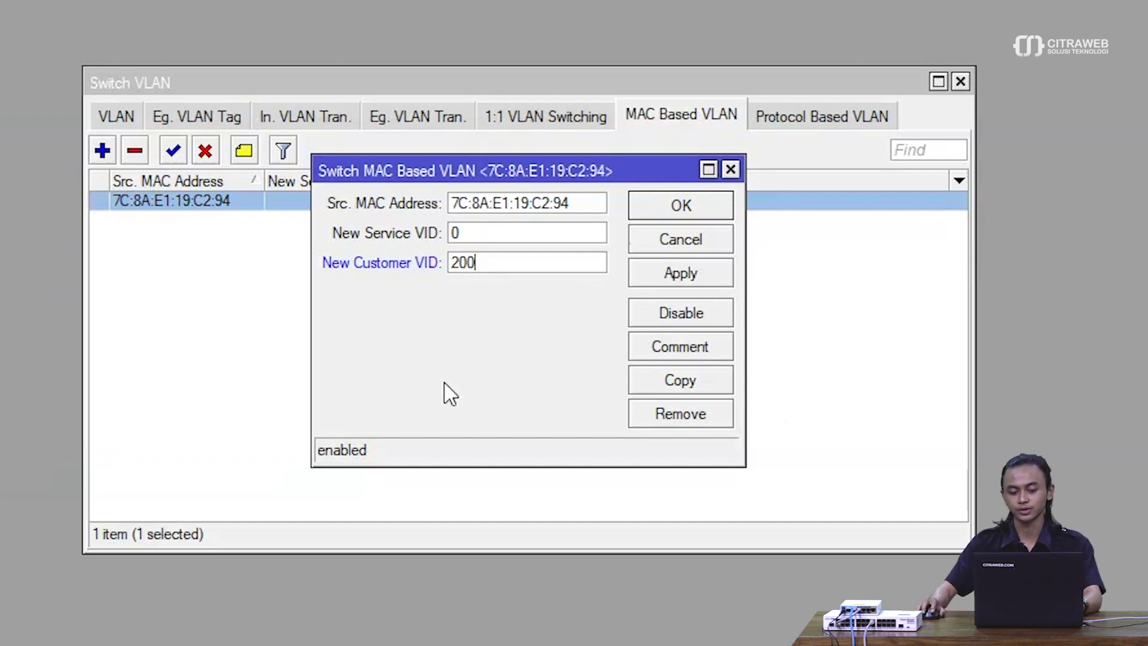
left_click(681, 273)
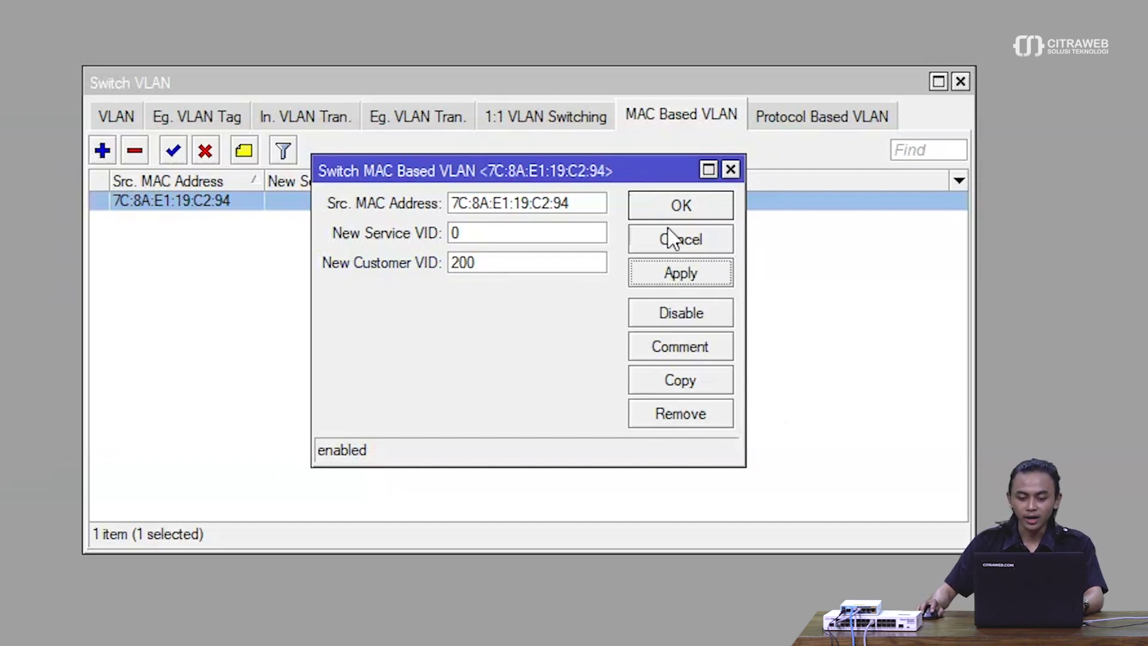
left_click(680, 209)
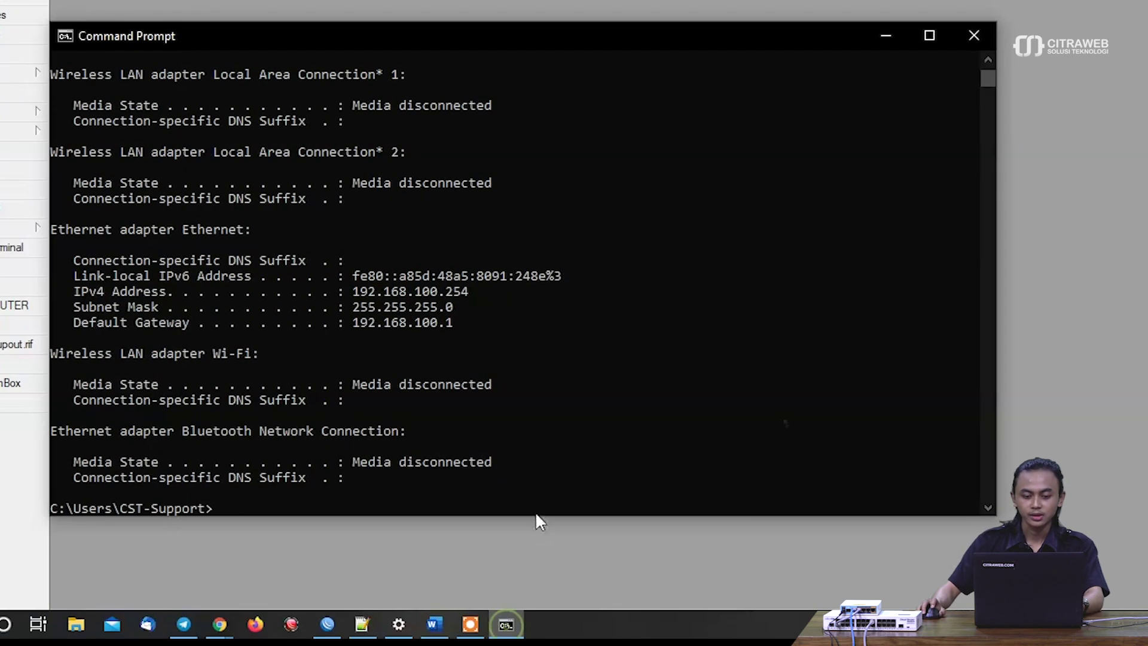
Step: In Command Prompt, release the client's current IP address with "ipconfig /release"
left_click(587, 337)
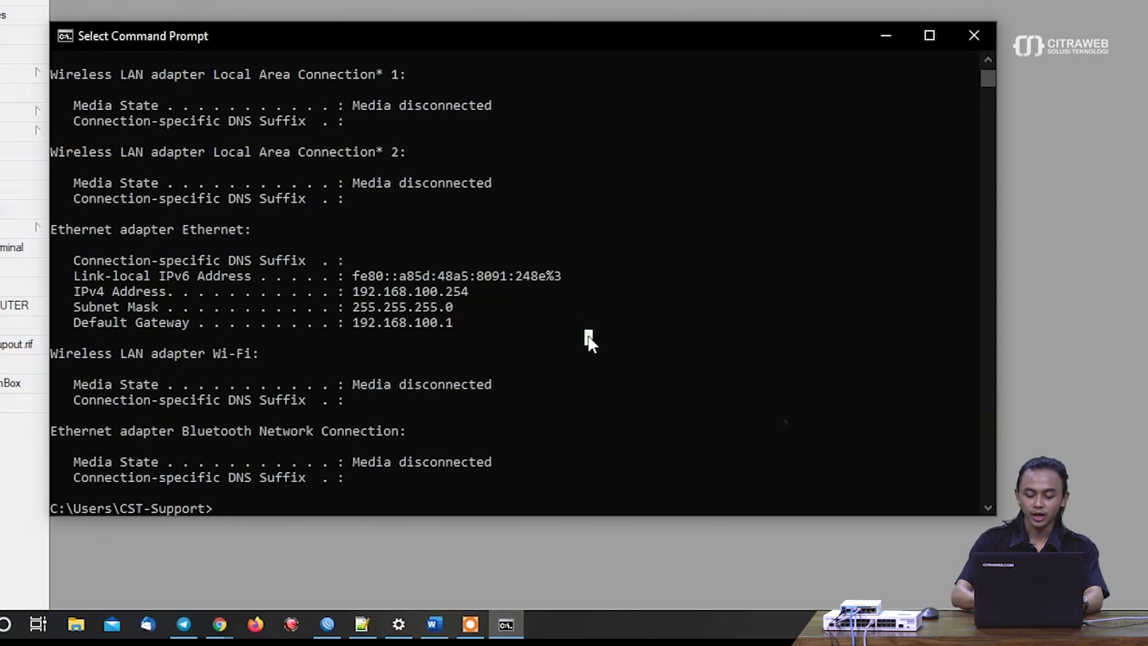
type("ipco")
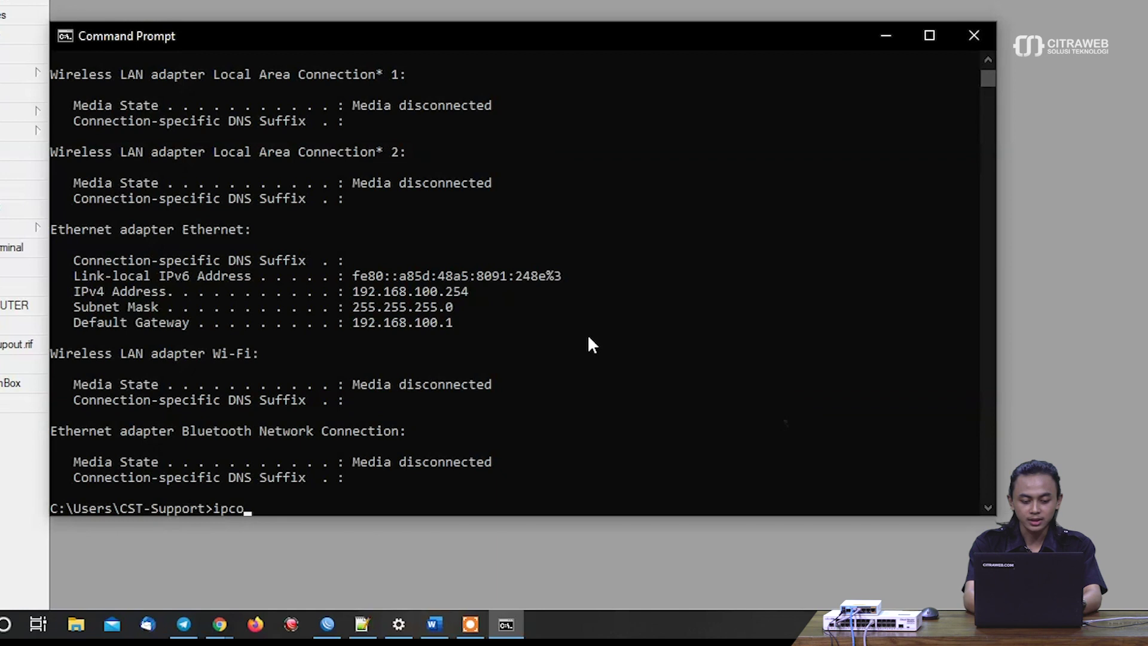
type("nfig")
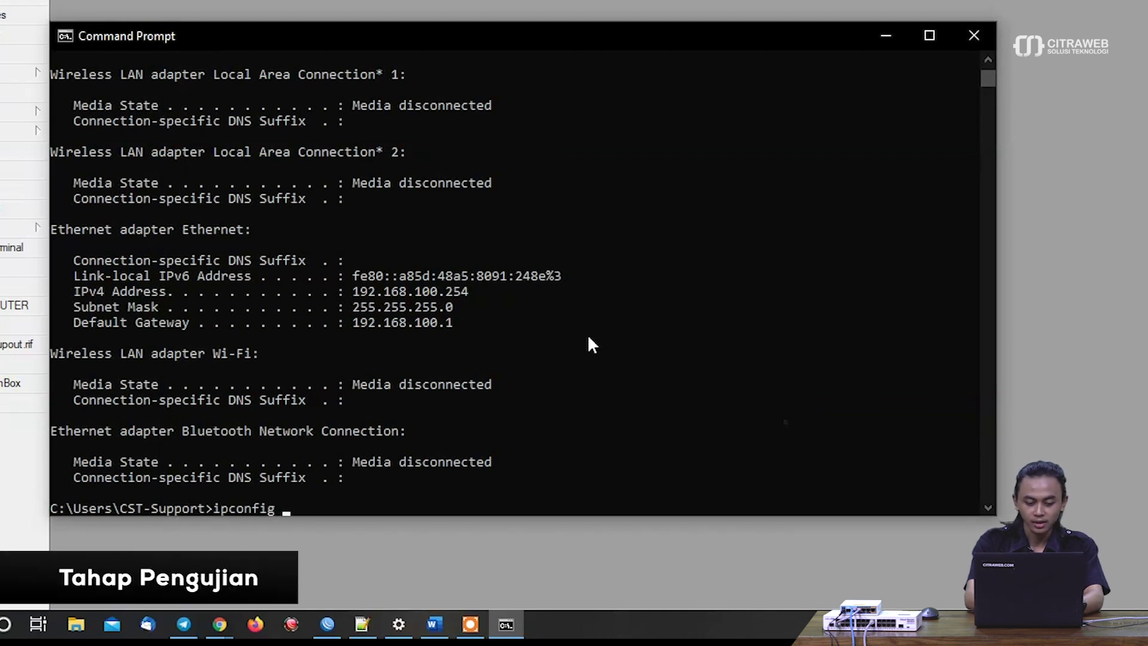
type(" /release")
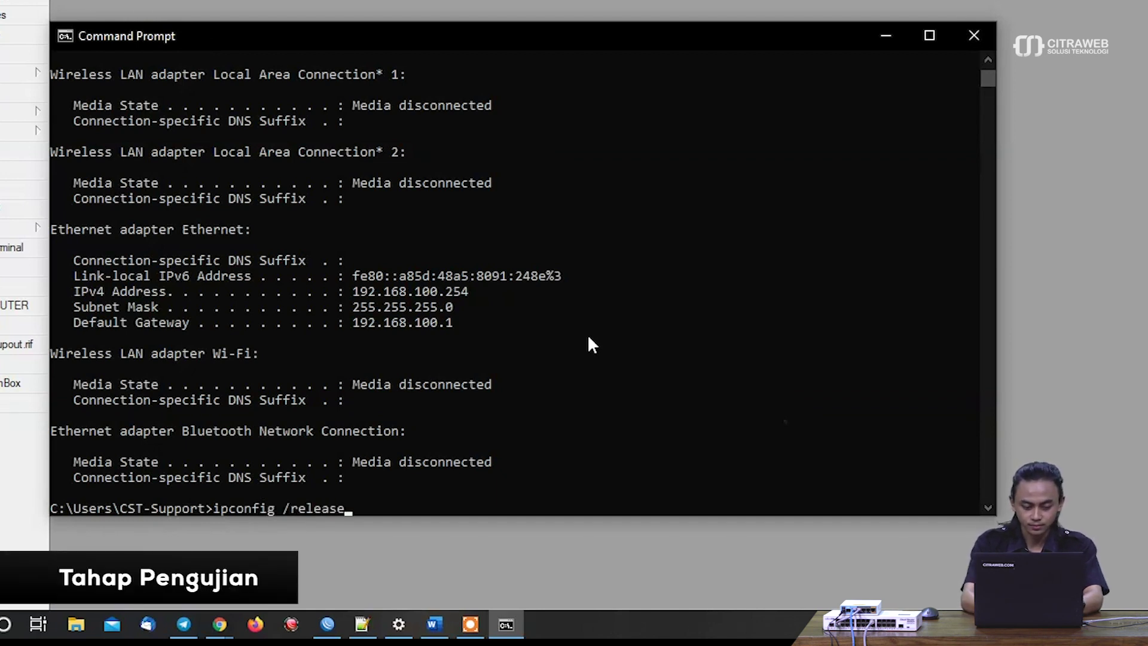
key("Return")
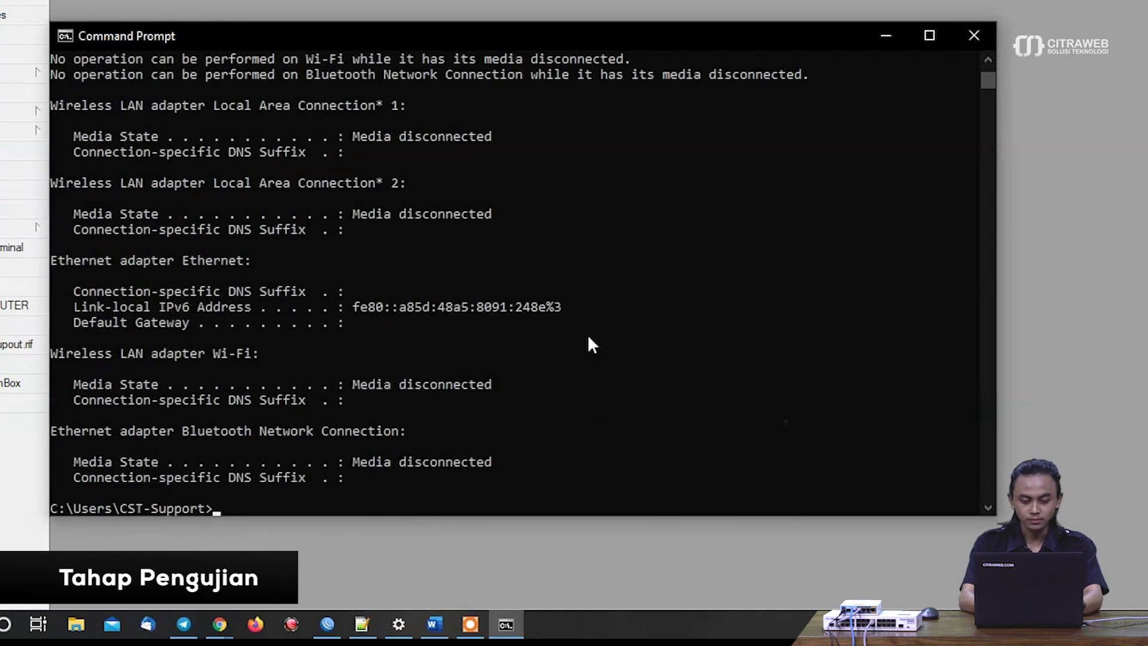
Step: Request a new IP address for the client with "ipconfig /renew"
type("ip")
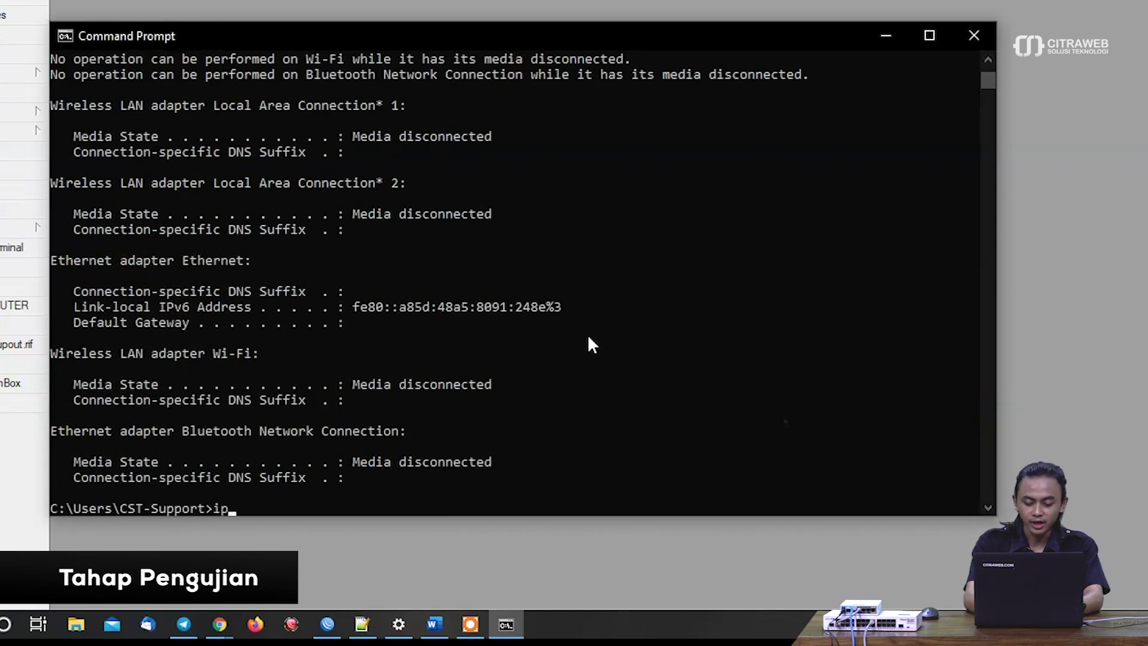
type("config")
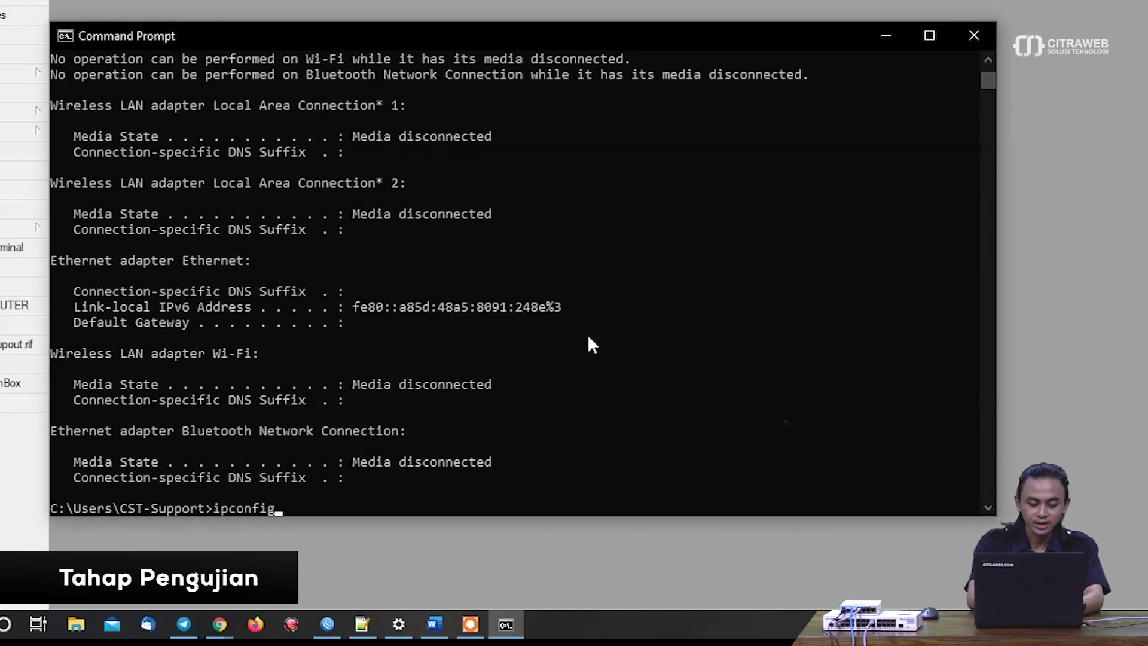
type(" /renew")
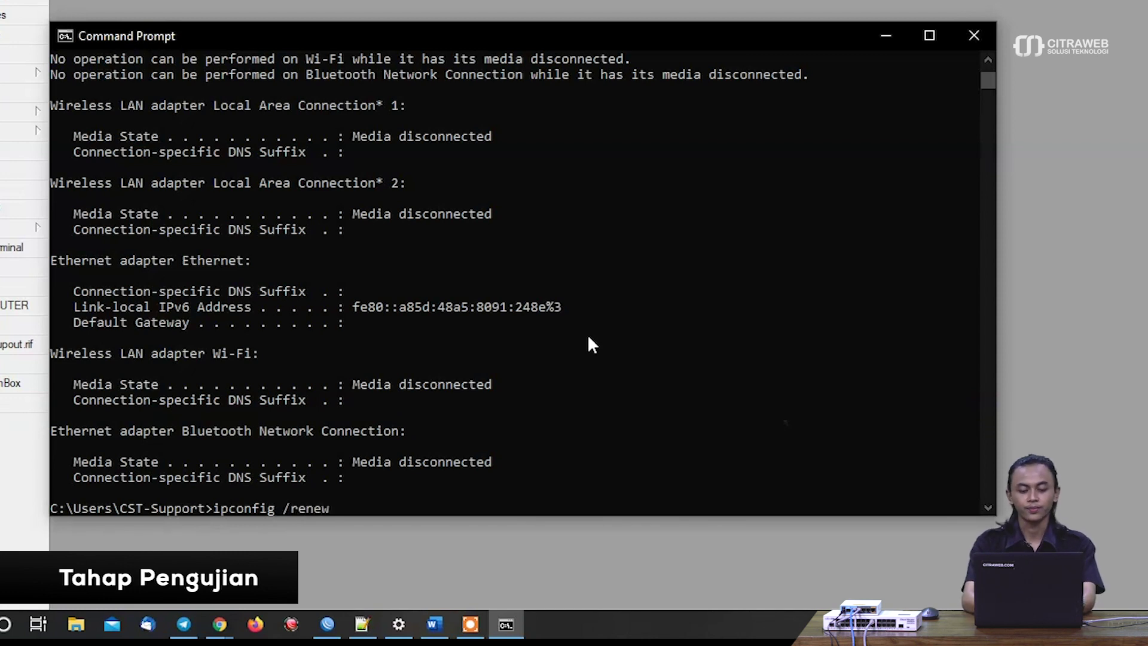
key("Return")
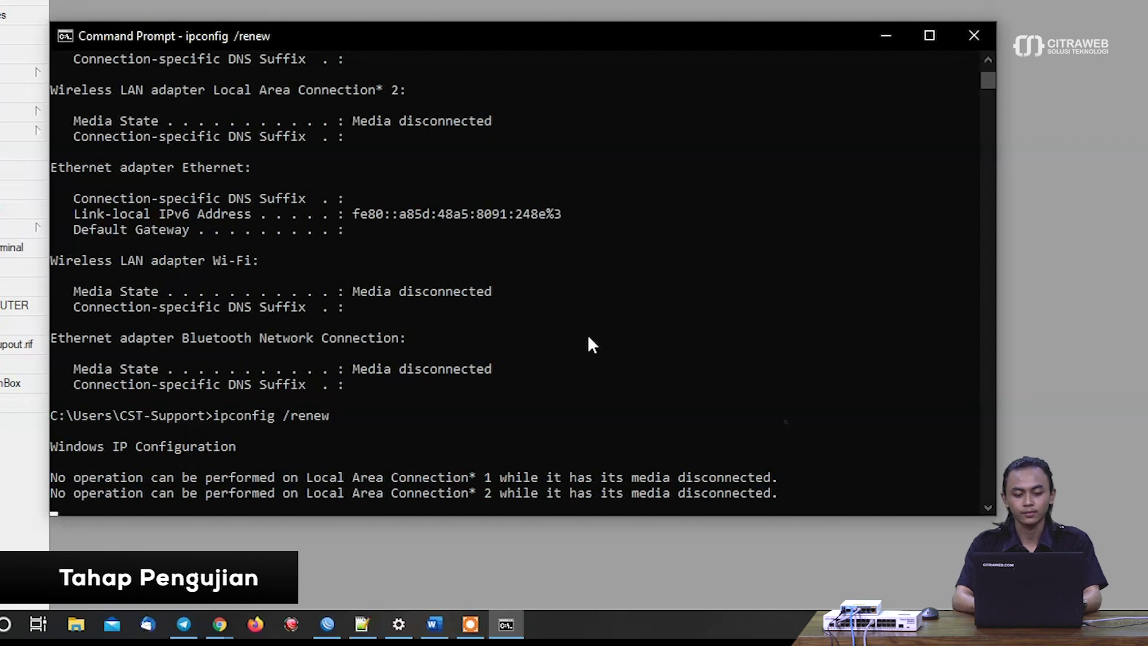